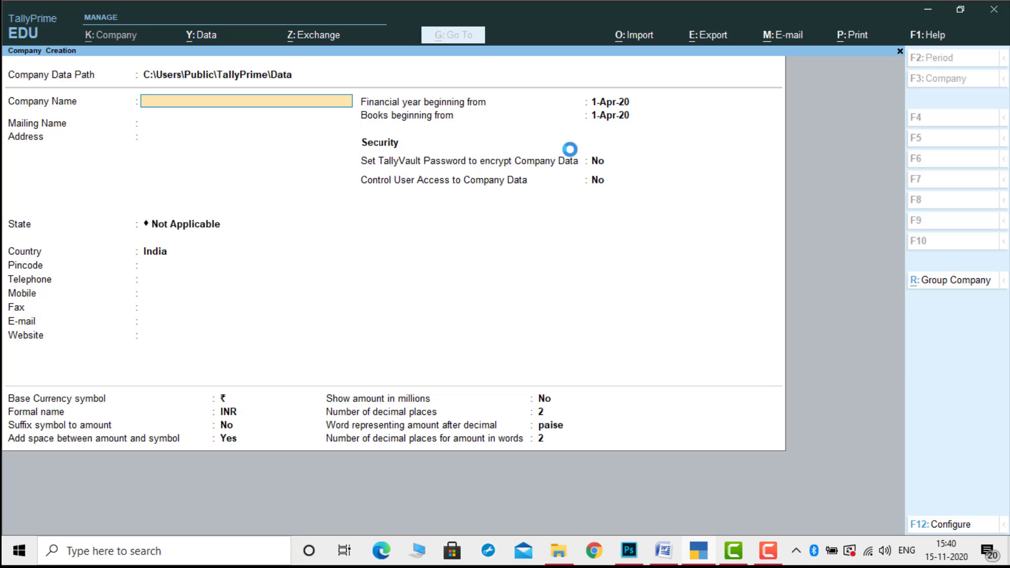
Enter Krishna Traders as the company and mailing name, add its address, and choose state Andhra Pradesh.
text(Krishna traders)
key(Return)
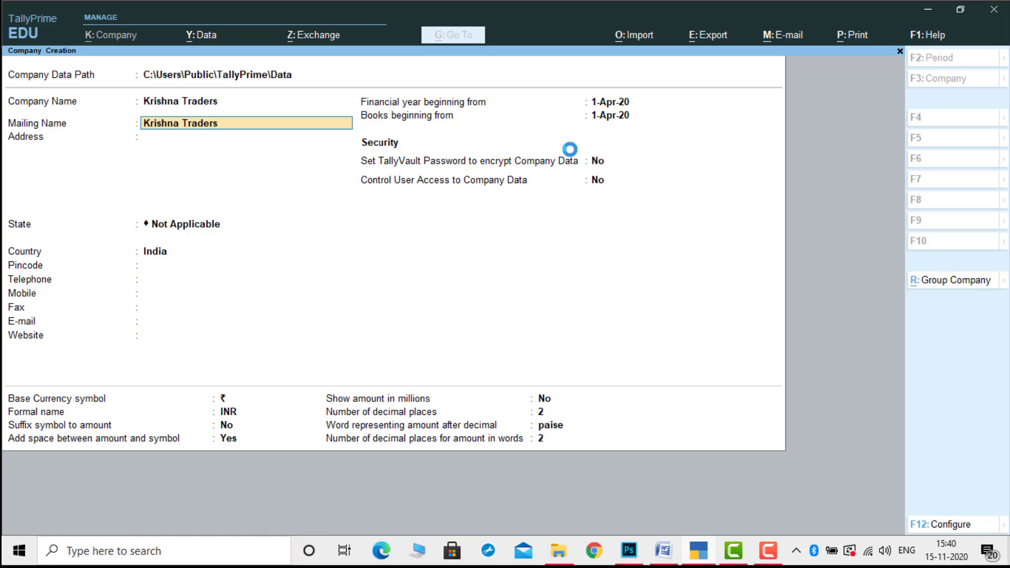
key(Return)
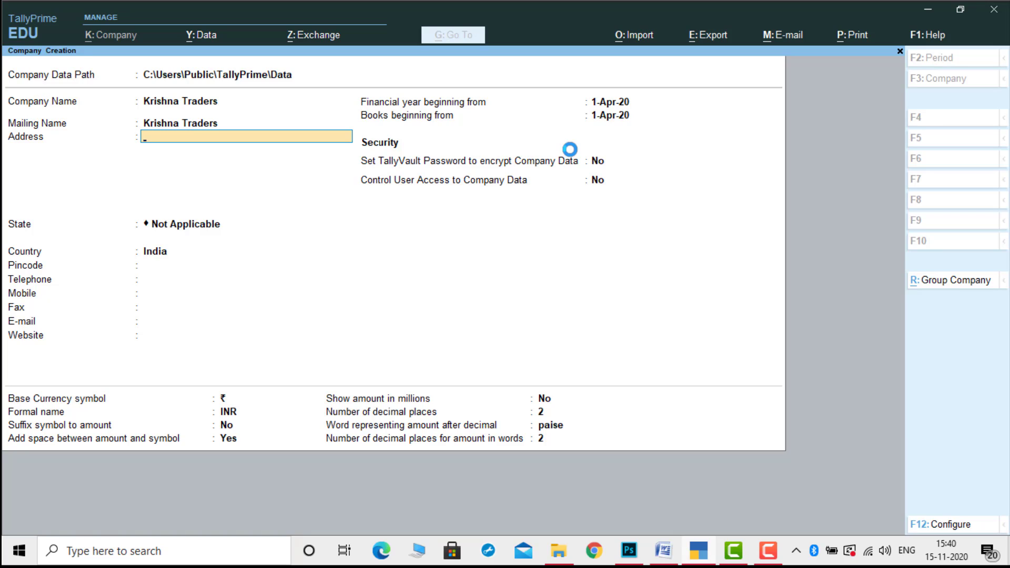
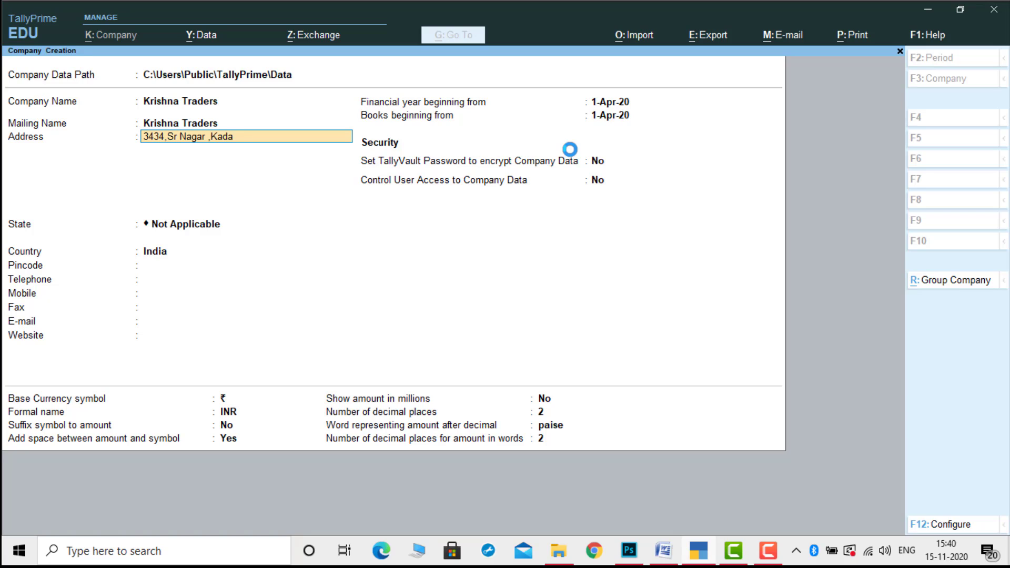
key(Return)
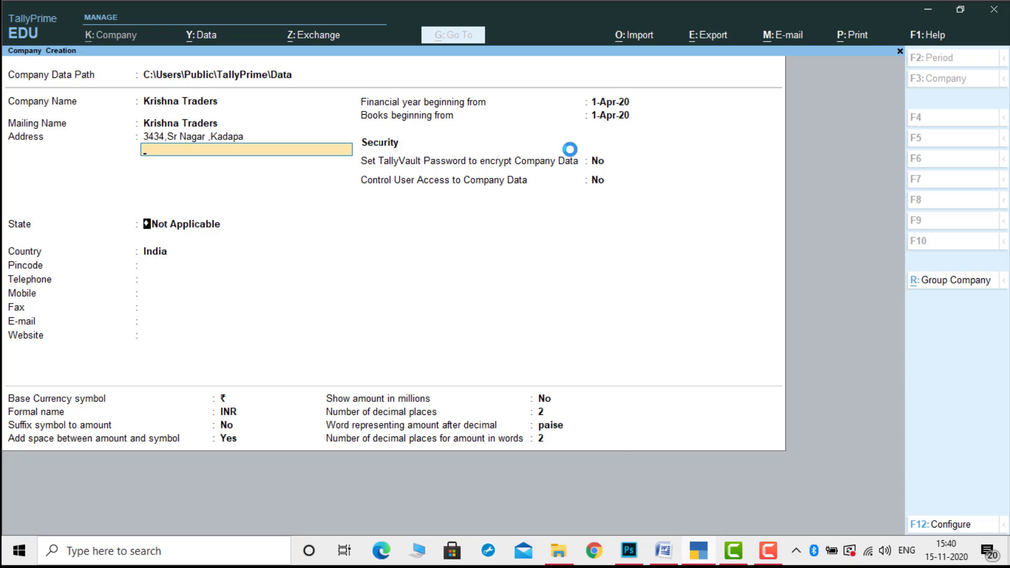
key(Return)
key(Down)
key(Down)
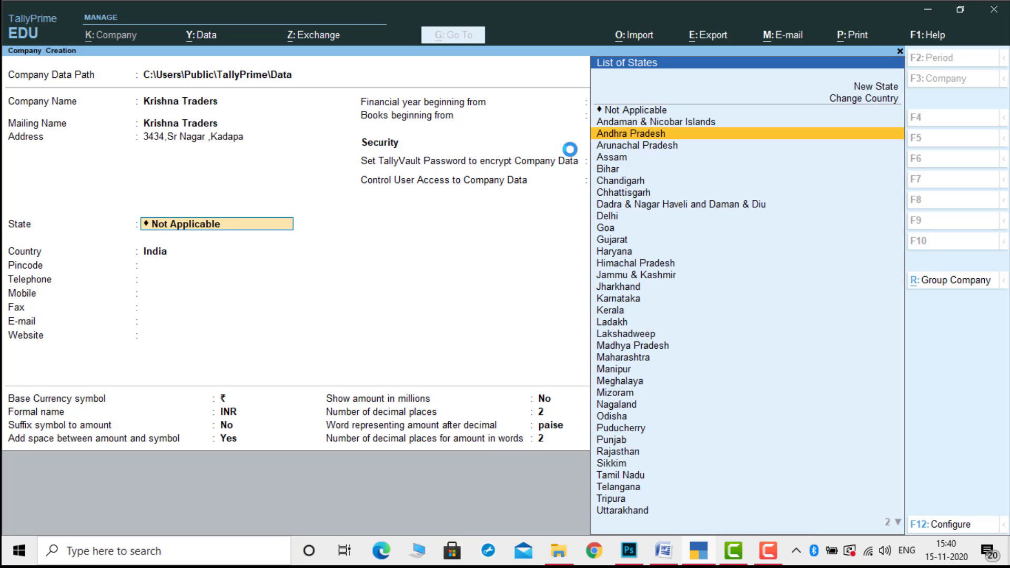
key(Return)
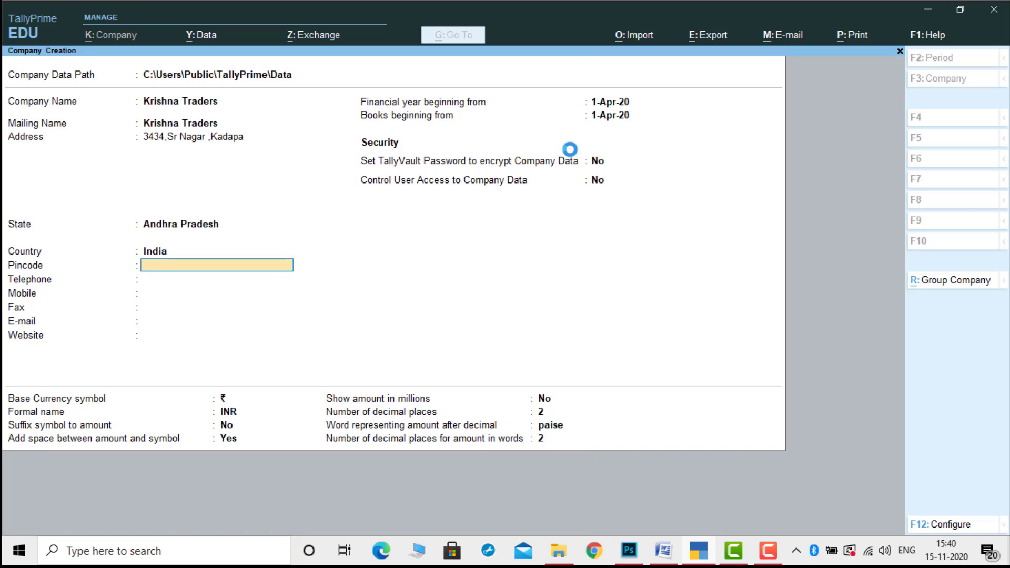
Fill in the company's pincode, telephone number and mobile number.
text(516001)
key(Return)
text(2344232)
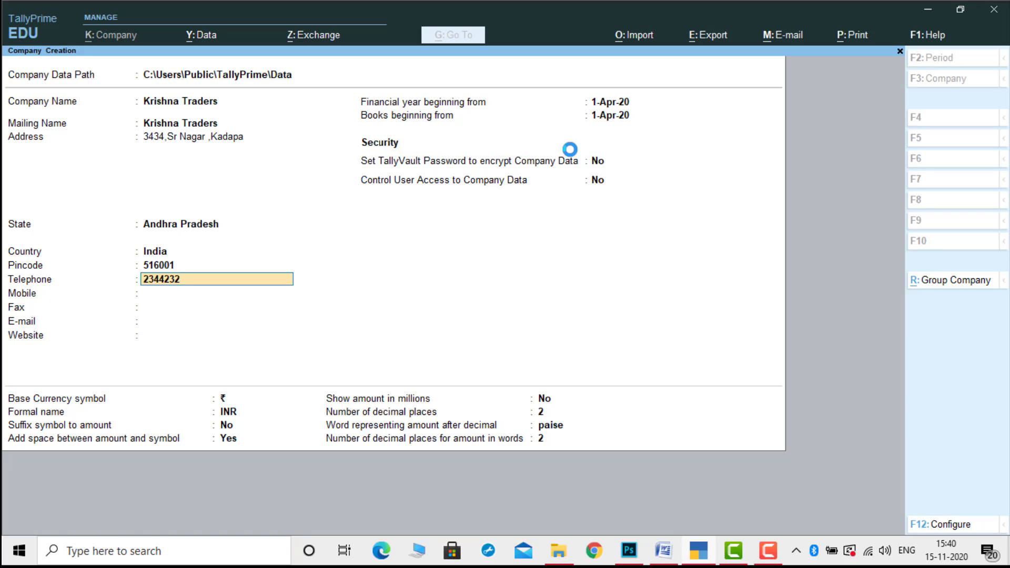
key(Return)
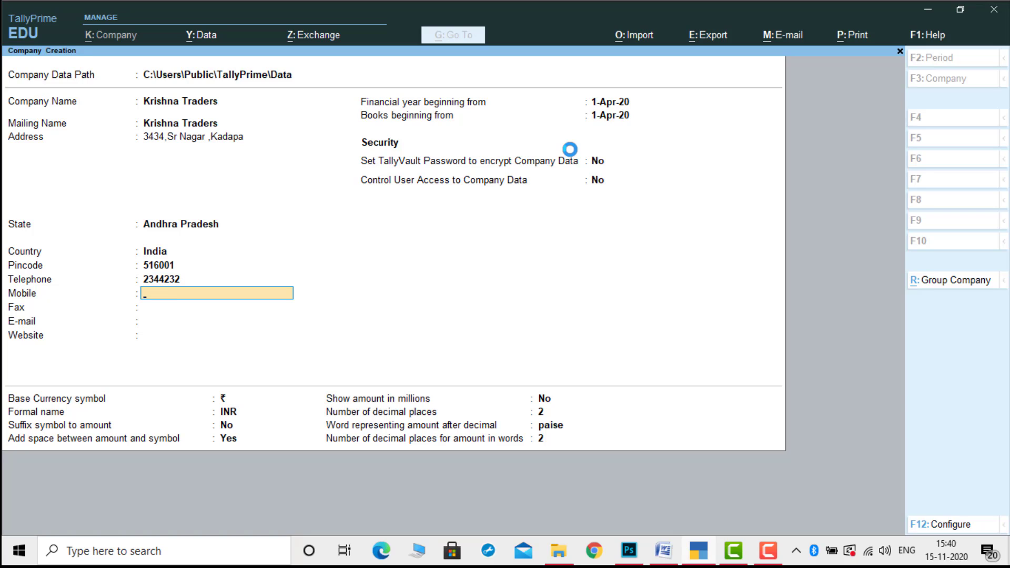
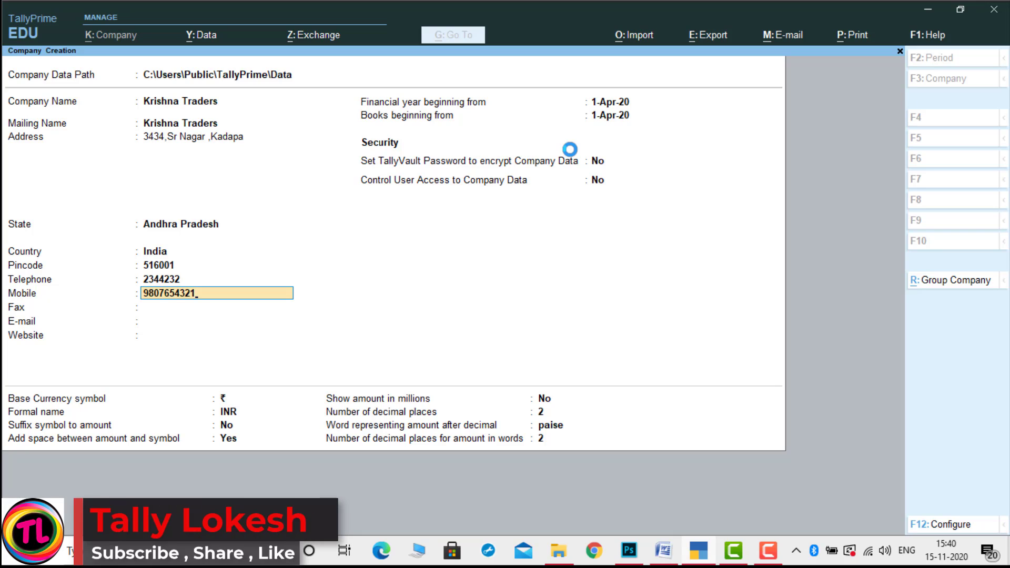
key(Return)
key(Return)
key(Return)
key(Return)
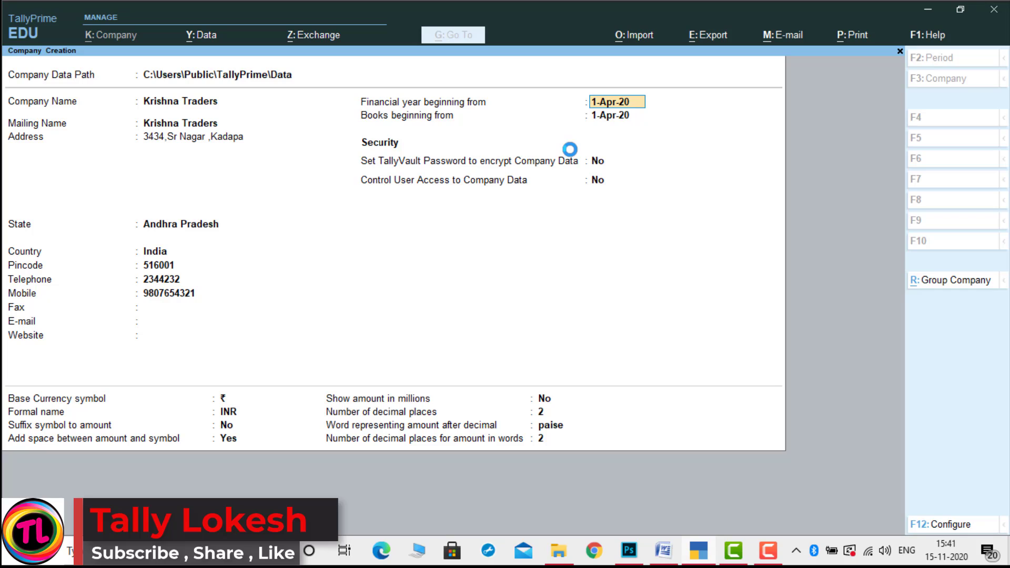
key(Return)
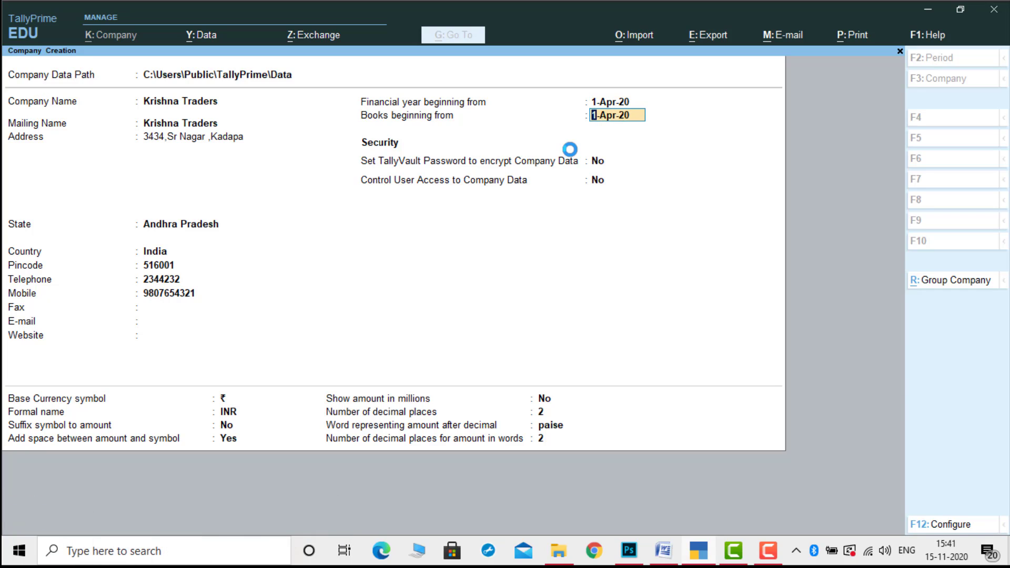
key(Return)
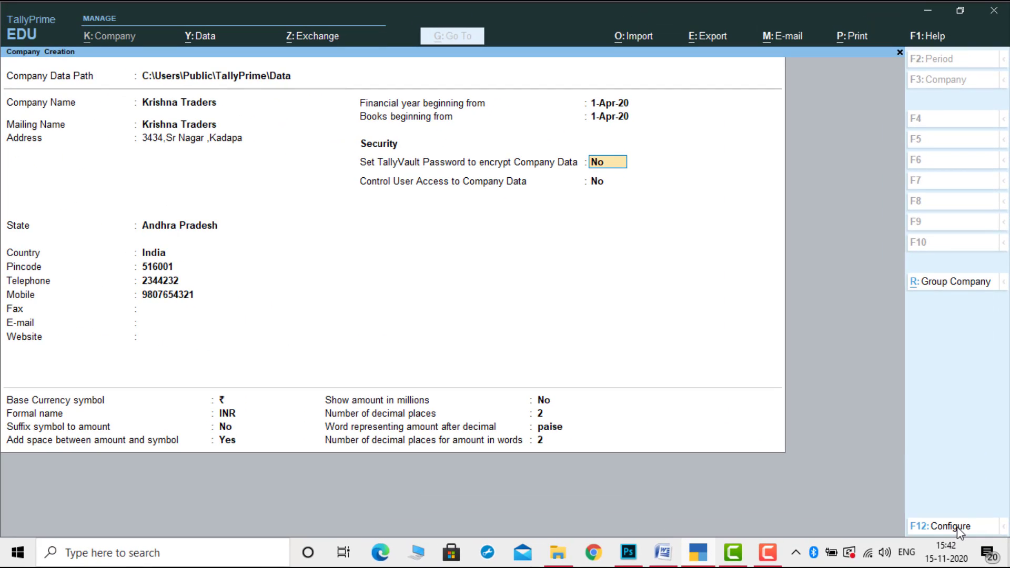
click(957, 526)
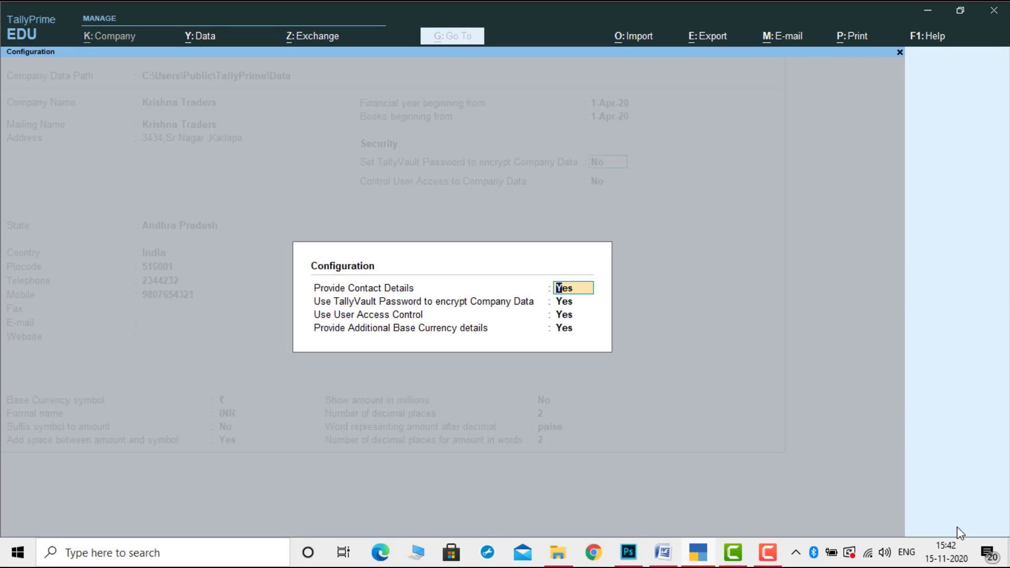
text(n)
key(Return)
text(n)
key(Return)
text(n)
key(Return)
text(n)
key(Return)
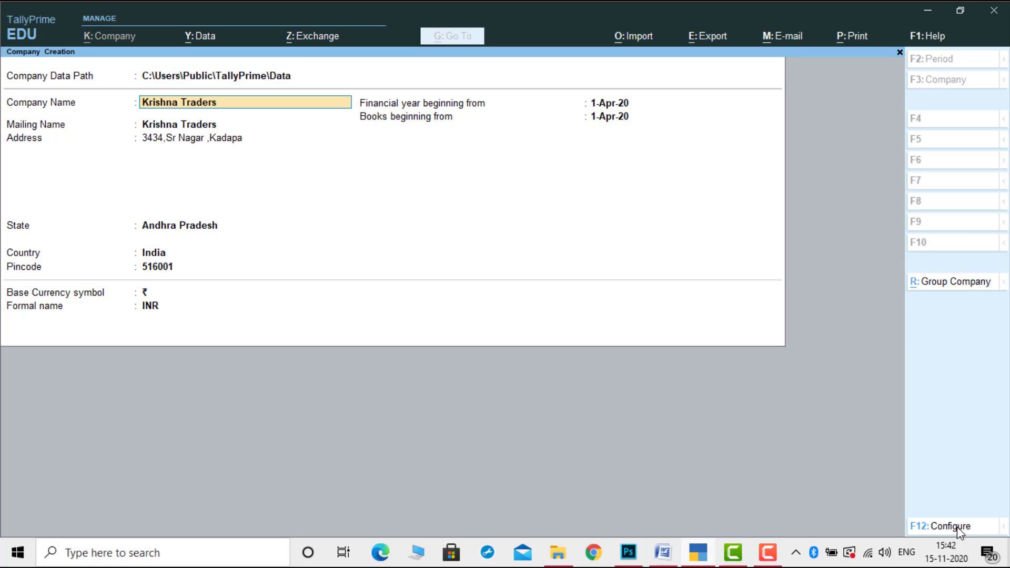
click(957, 526)
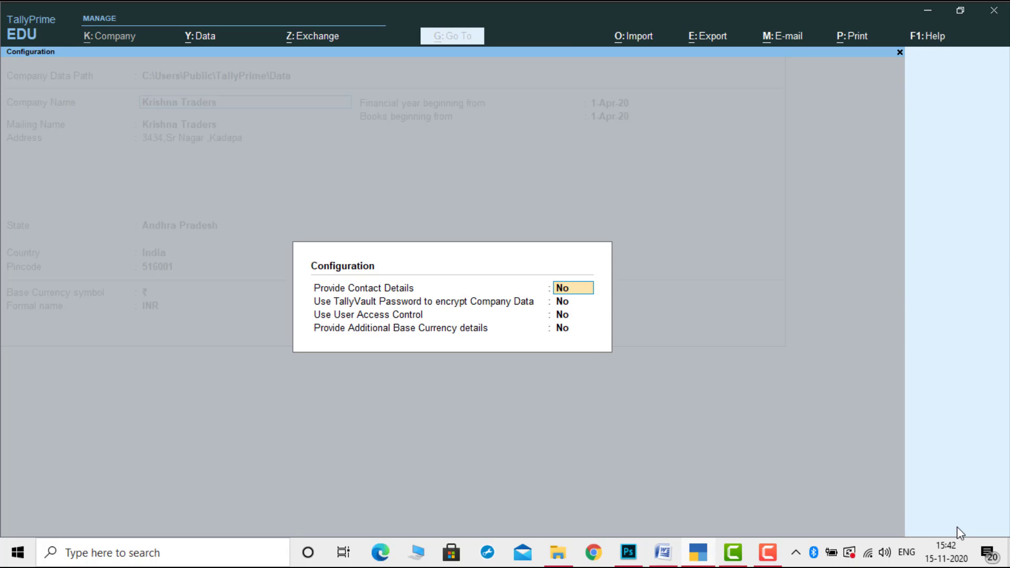
text(y)
key(Return)
text(y)
key(Return)
text(y)
key(Return)
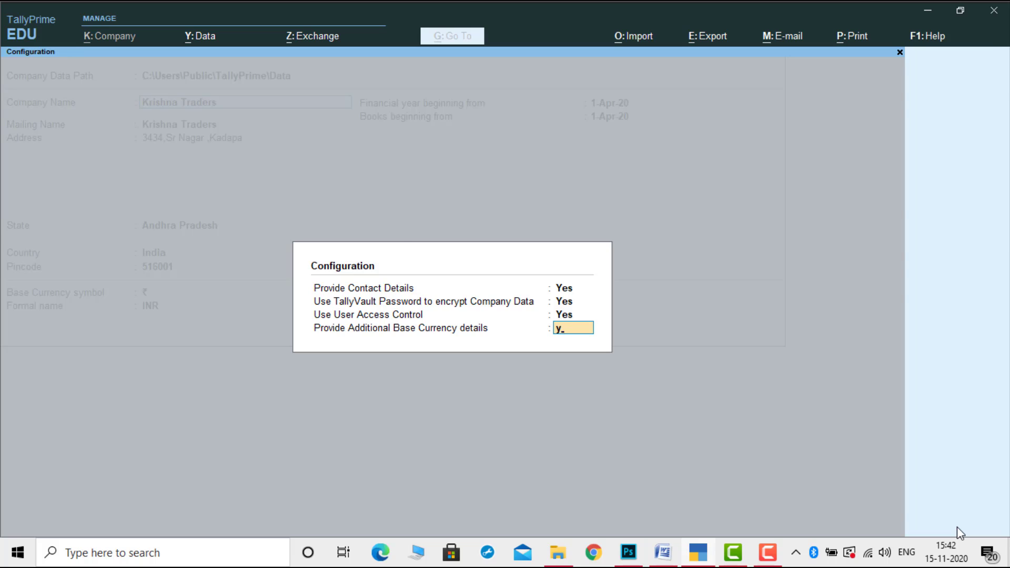
key(Return)
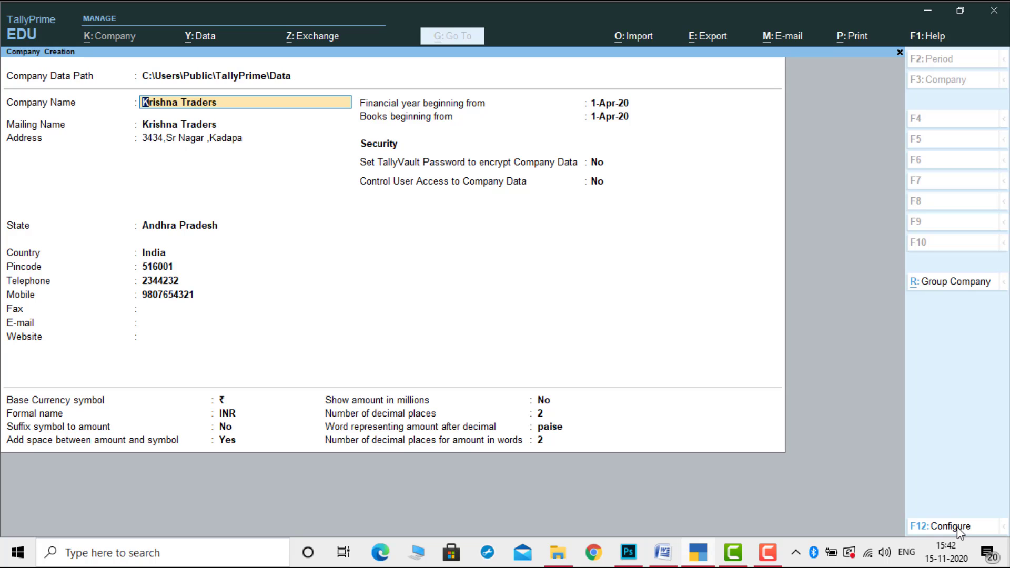
Turn TallyVault encryption on for Krishna Traders, enter and confirm the password, and leave user access control off.
click(596, 163)
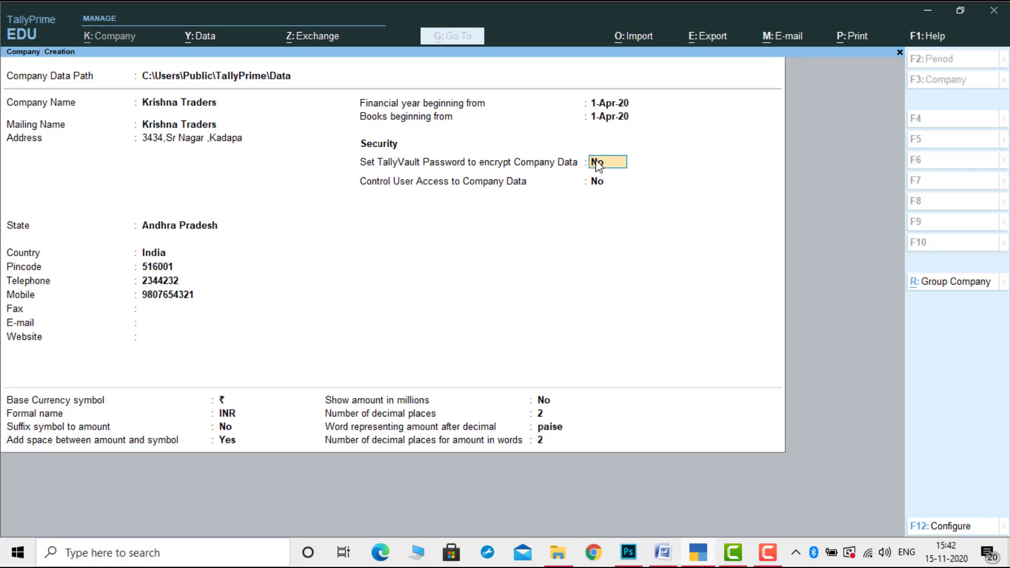
text(y)
key(Return)
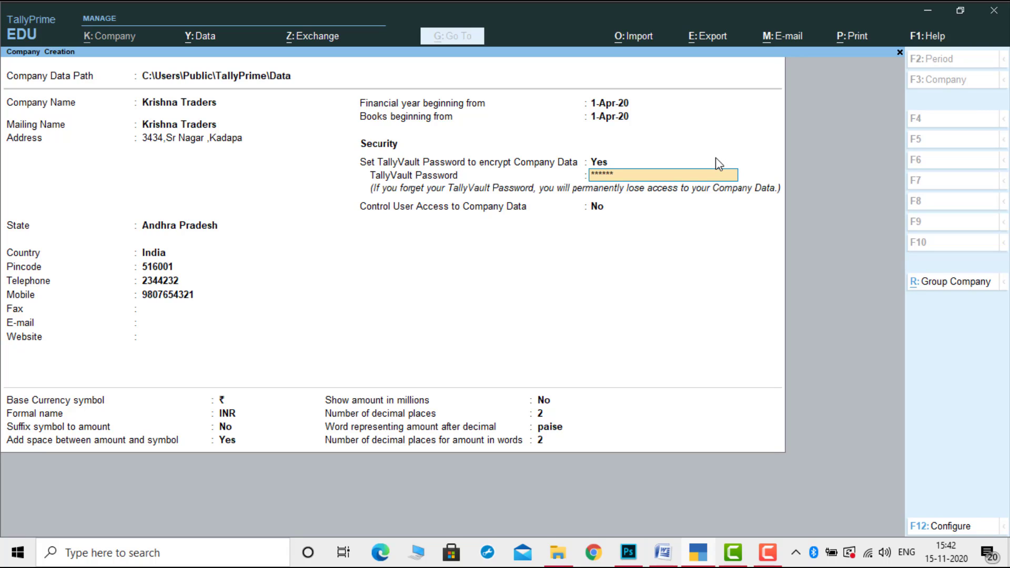
key(Return)
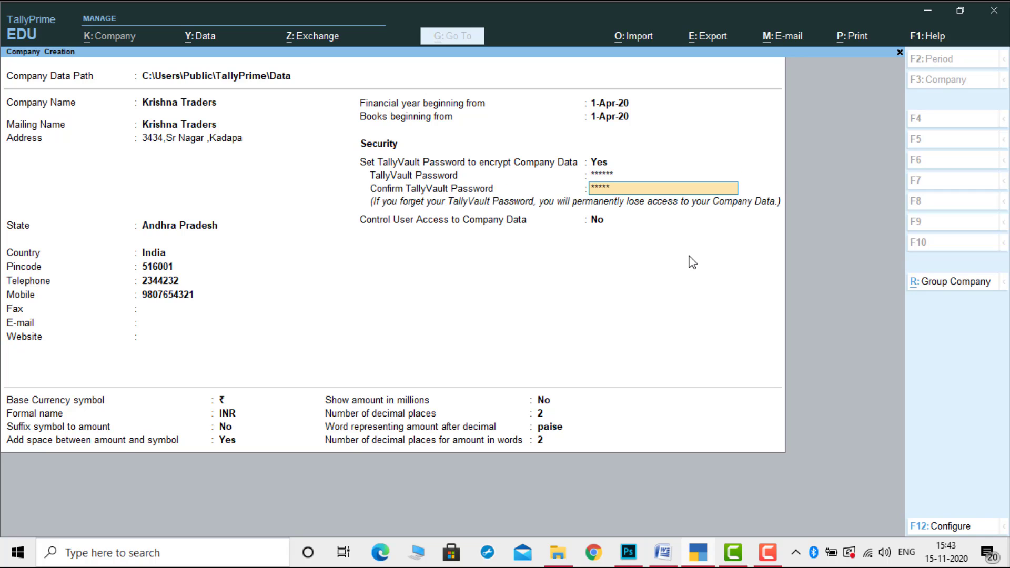
text(*)
key(Return)
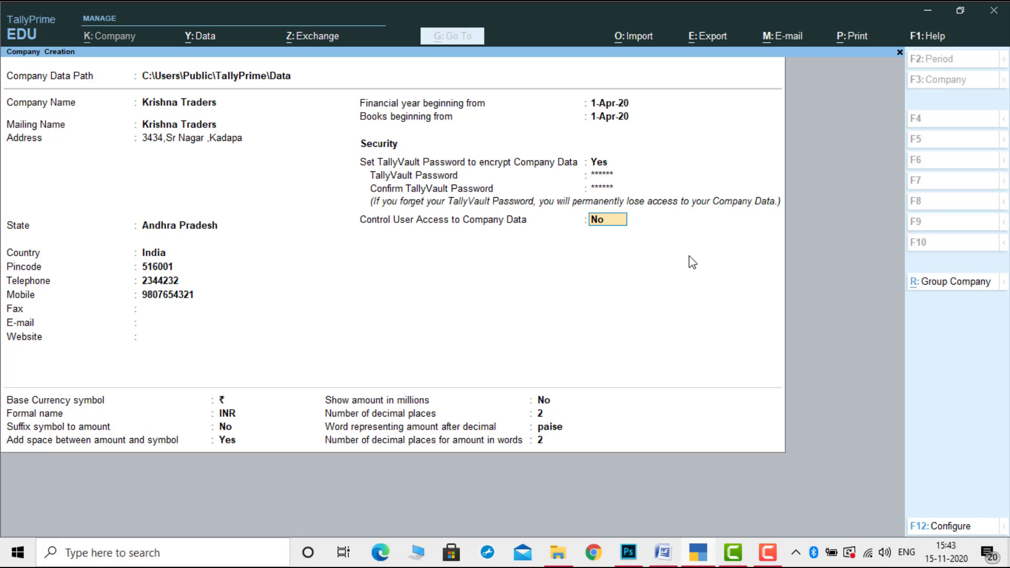
key(Return)
key(Return)
key(Return)
key(Return)
key(Return)
key(Return)
key(Return)
key(Return)
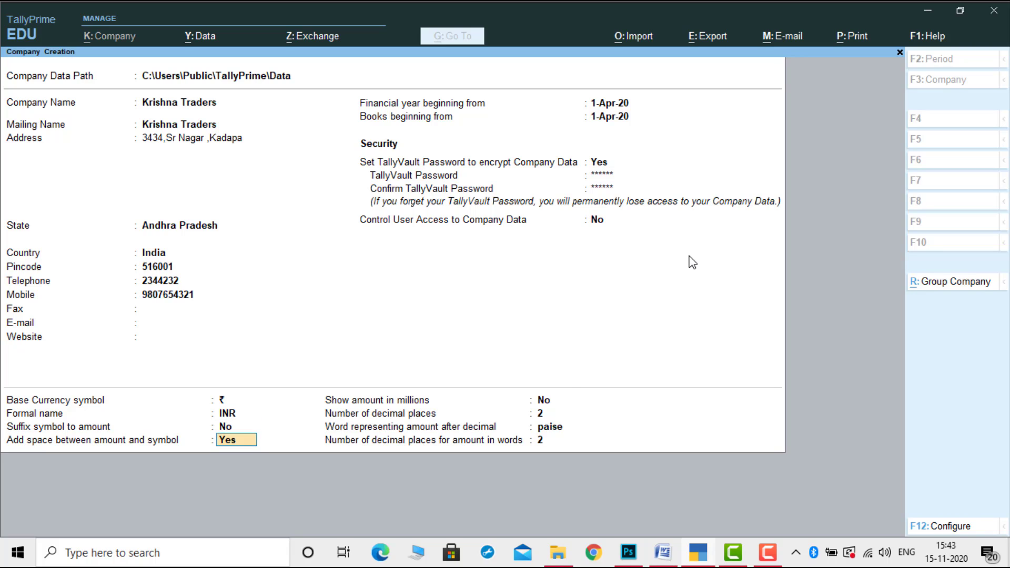
key(Return)
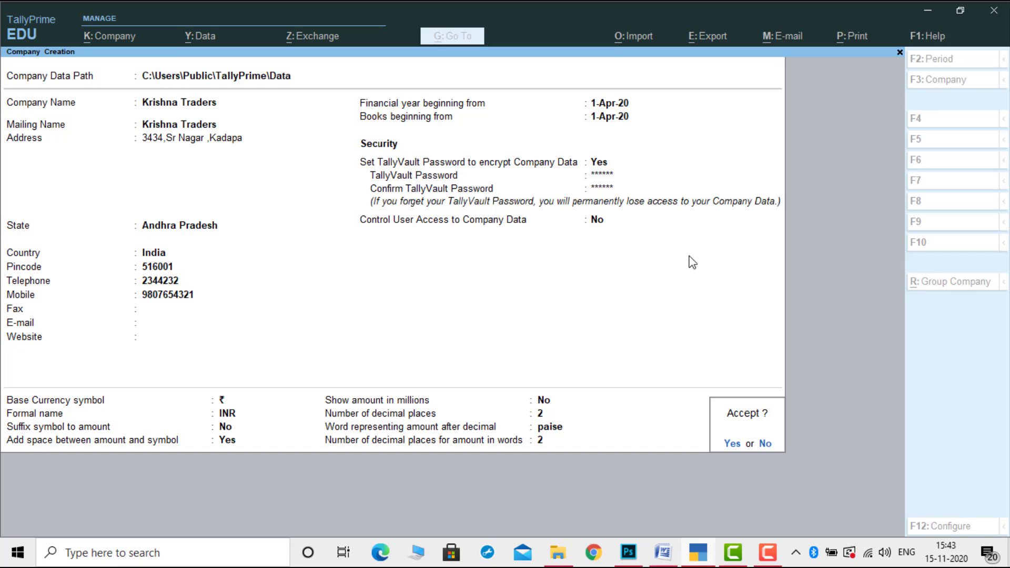
Accept the Krishna Traders details and re-enter its TallyVault password to create the company.
key(Return)
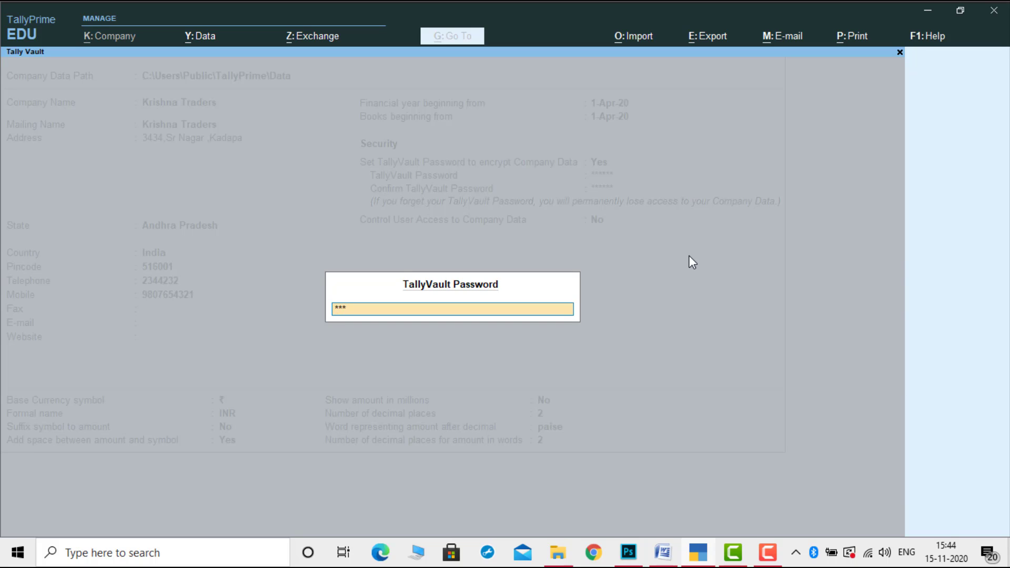
text(******)
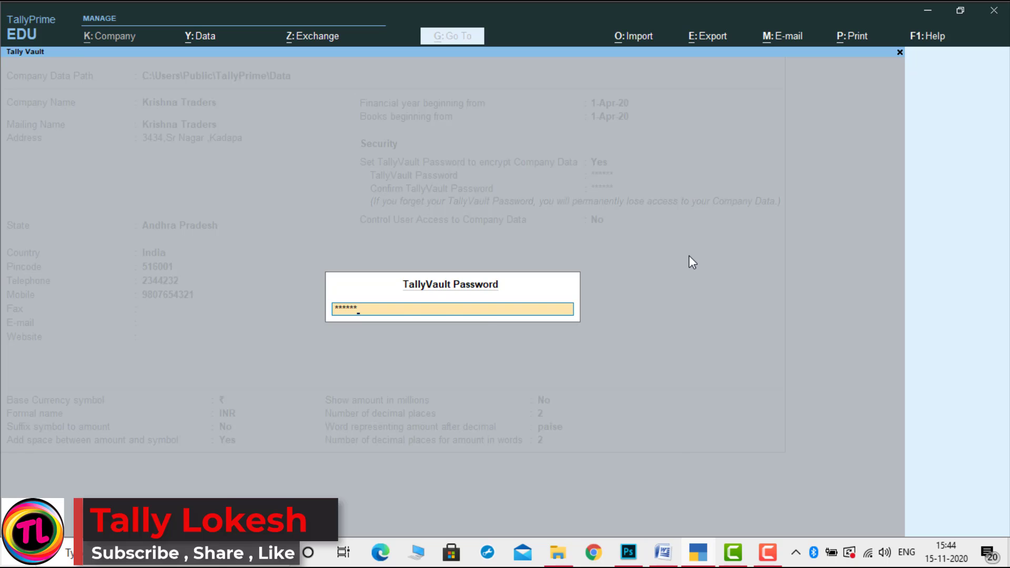
key(Return)
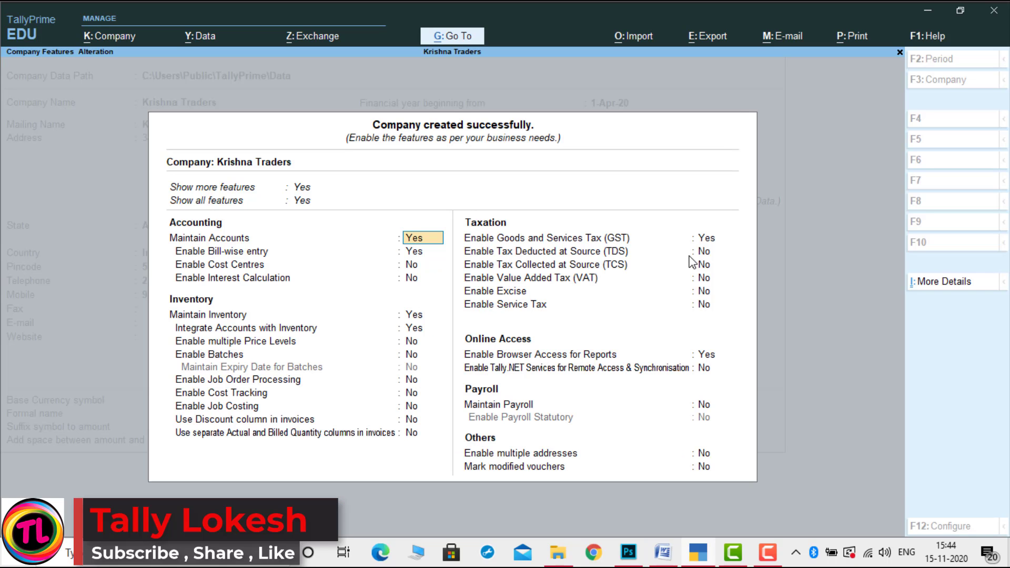
Turn bill-wise entry off, enable GST with monthly GSTR1 periodicity, and accept the company features.
key(Return)
key(n)
key(Return)
key(Return)
key(Return)
key(Return)
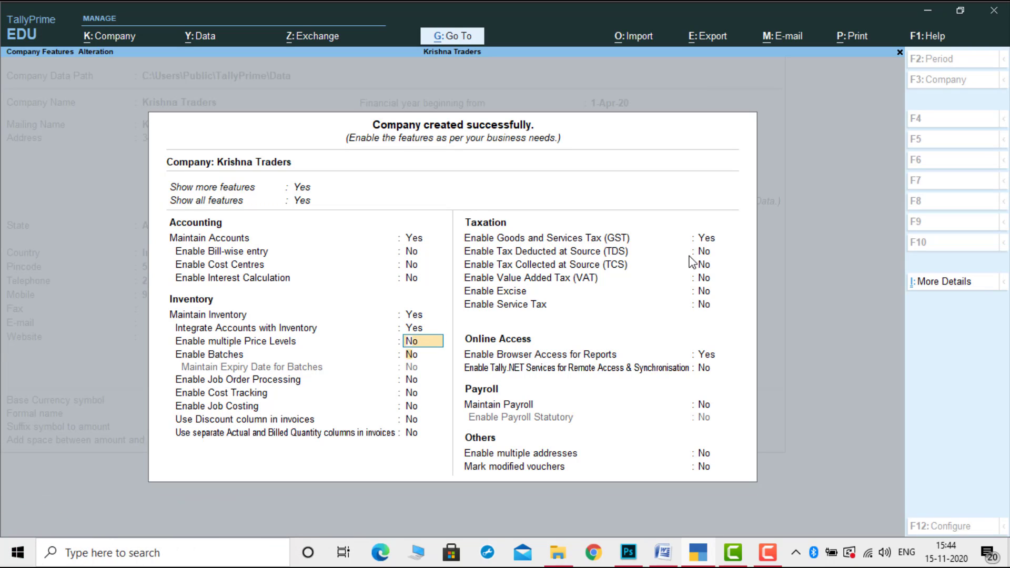
key(Return)
key(Return)
key(Return)
key(Return)
key(Return)
key(Return)
key(Return)
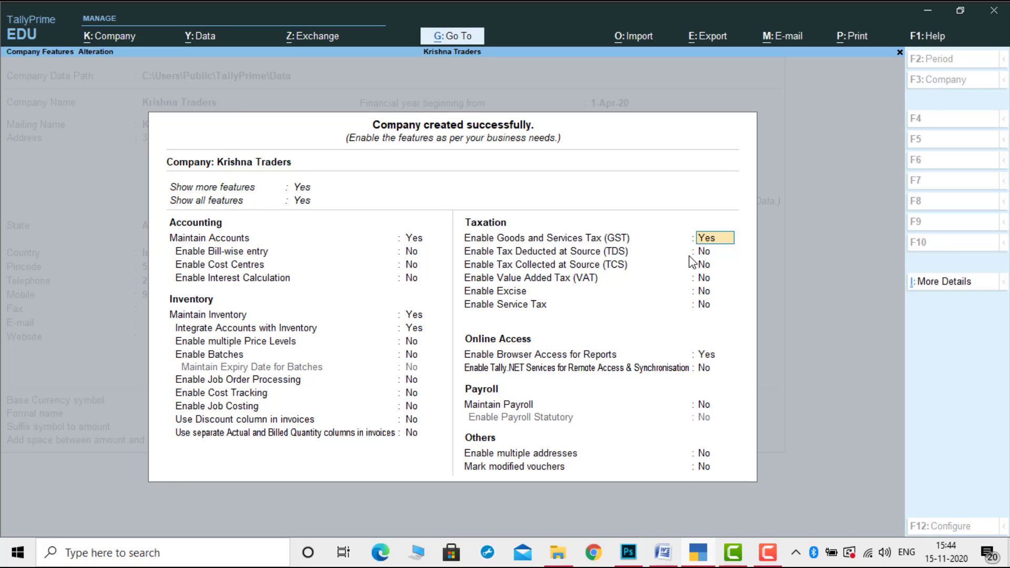
key(Return)
key(Return)
key(Return)
key(Return)
key(Return)
text(37)
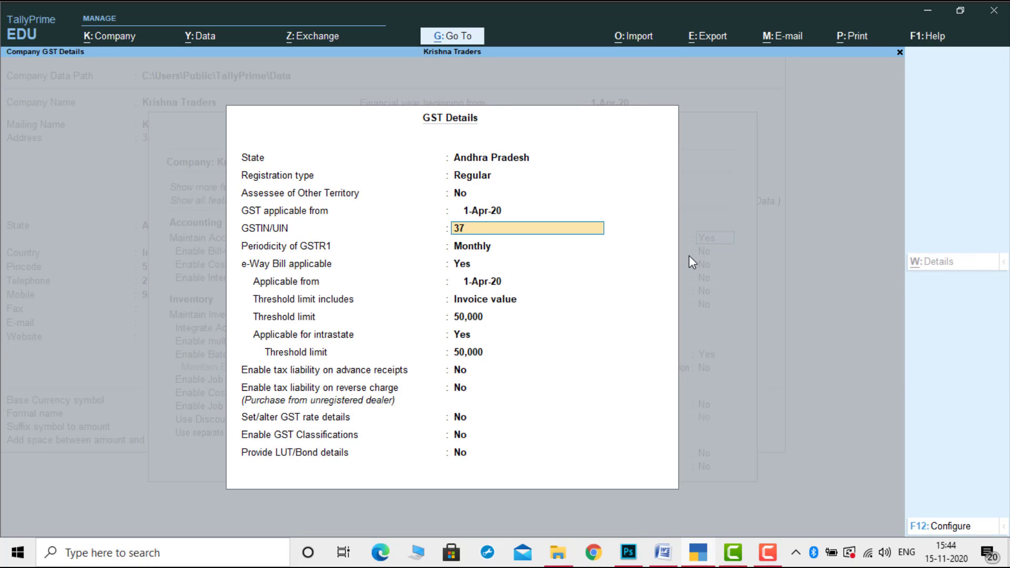
key(Return)
key(Return)
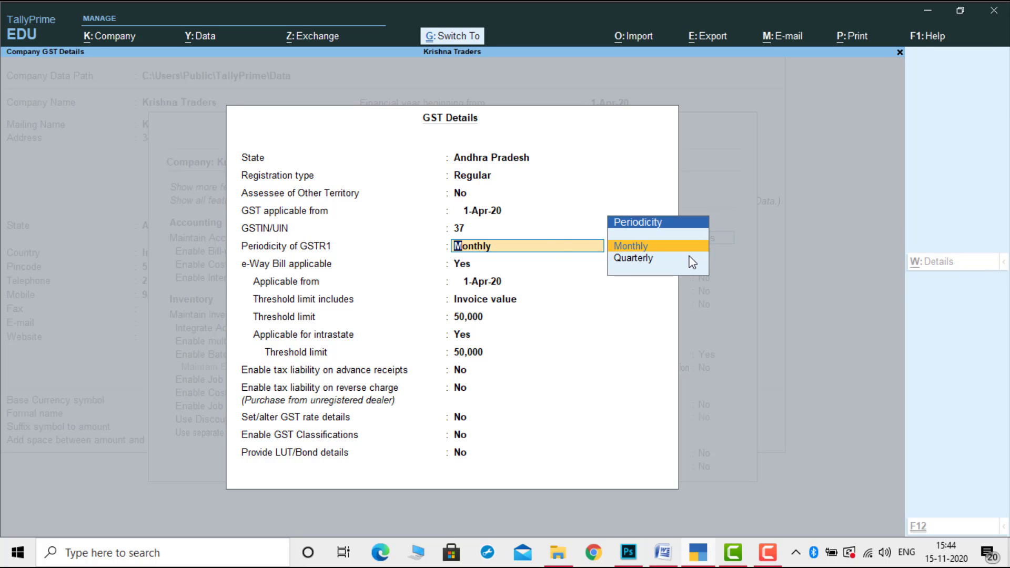
key(ctrl+a)
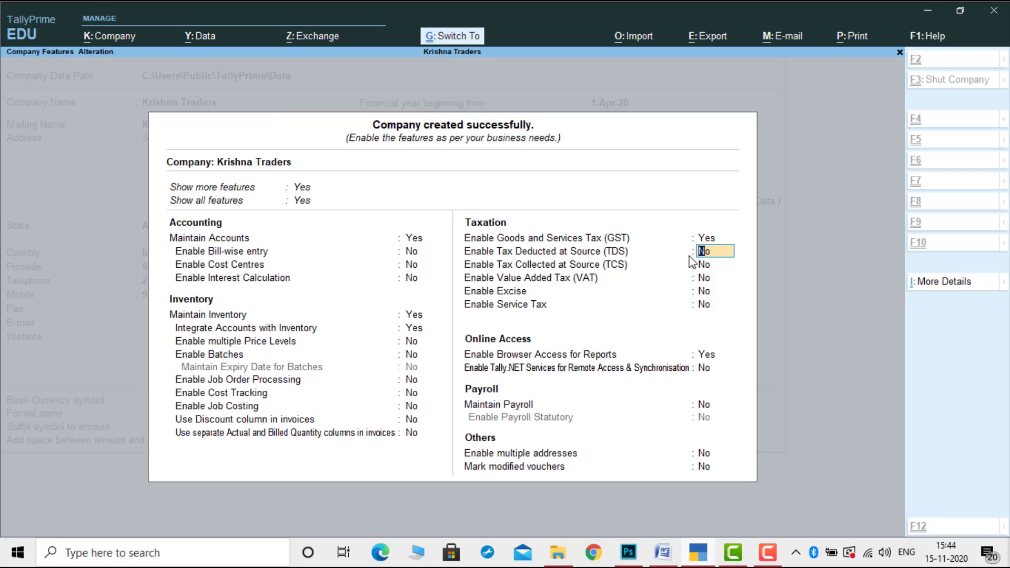
key(ctrl+a)
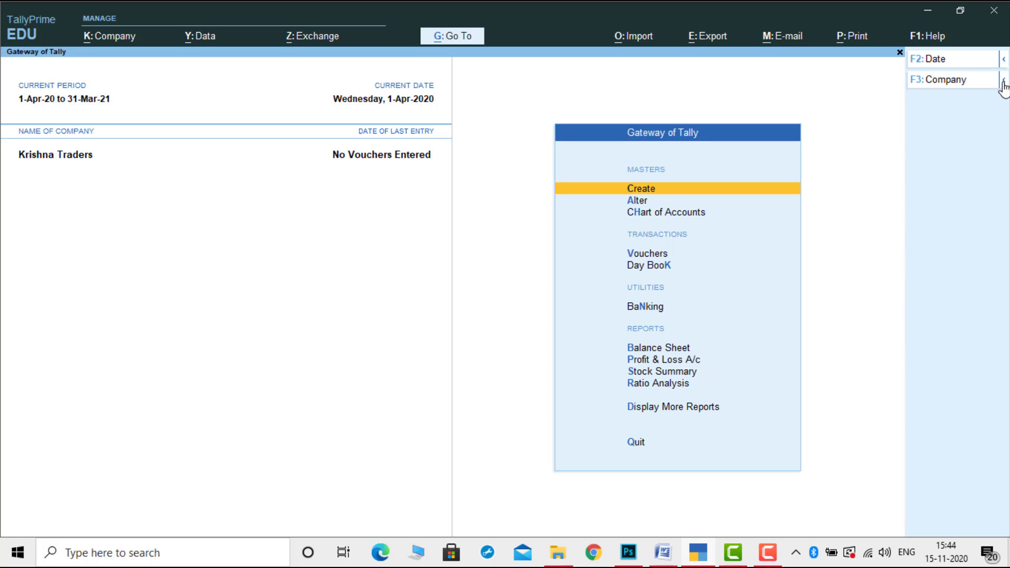
Load Pallavi Traders from the List of Companies via Select Company.
click(1002, 80)
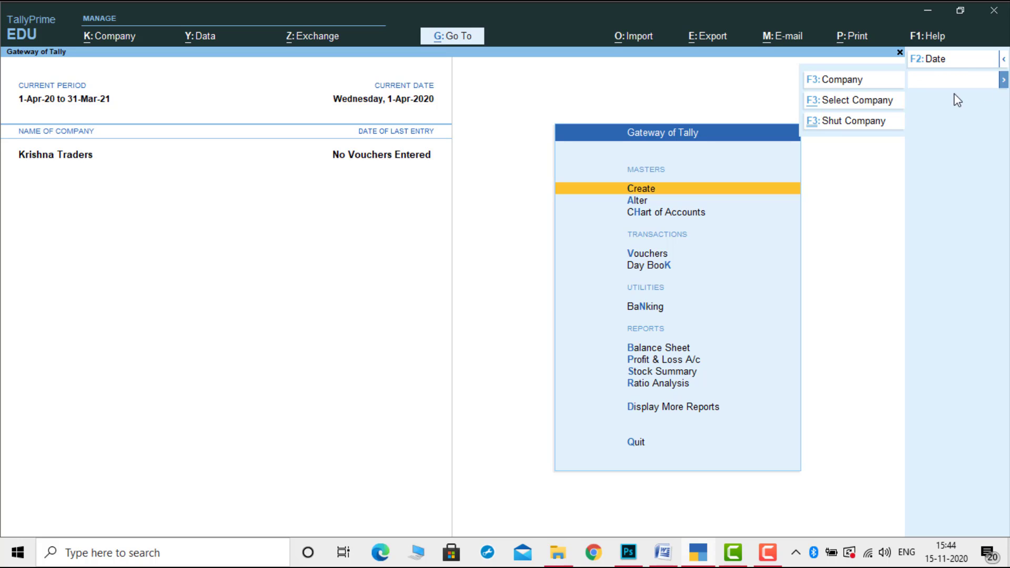
click(863, 102)
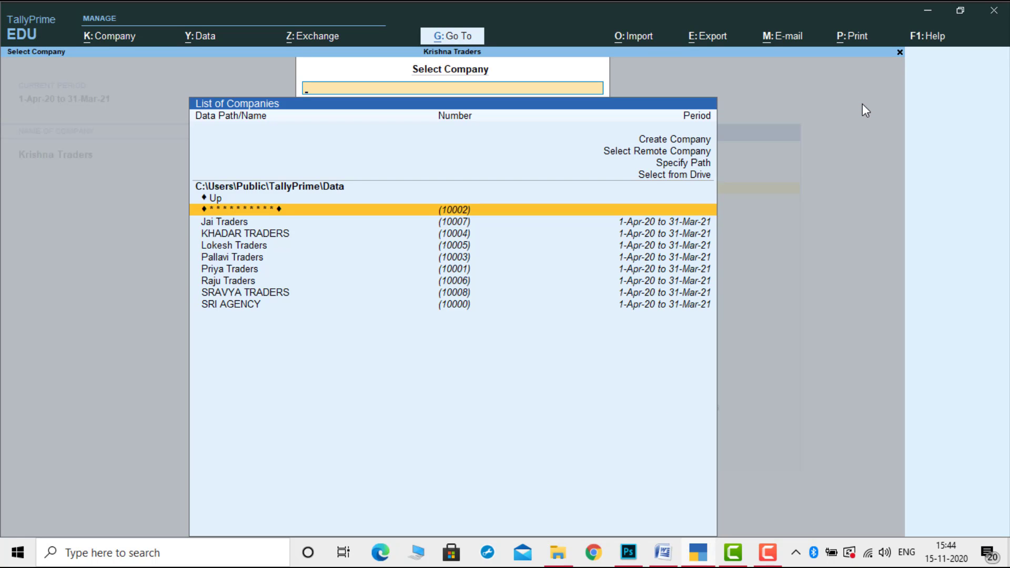
key(Down)
key(Down)
key(Down)
key(Down)
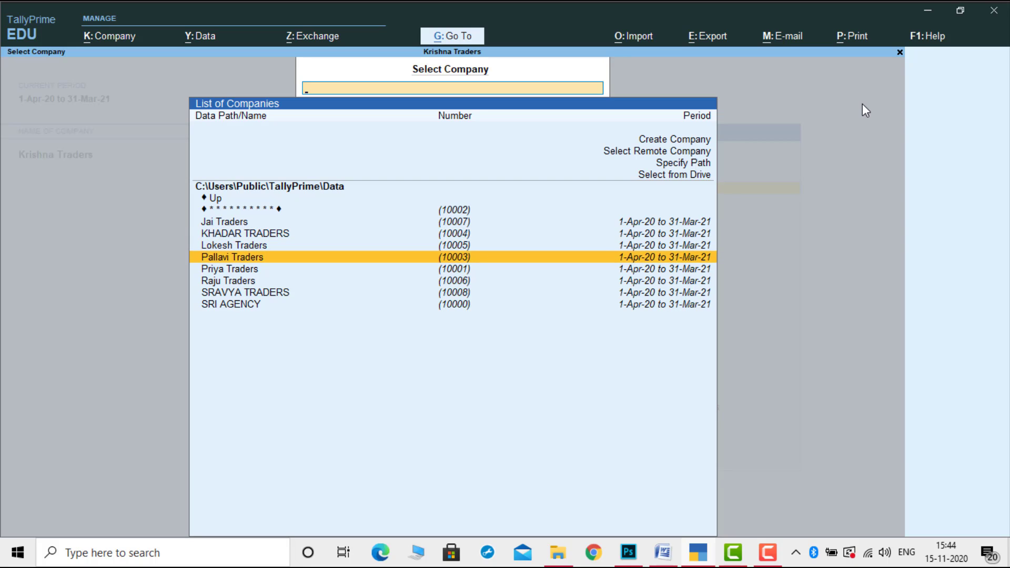
key(Return)
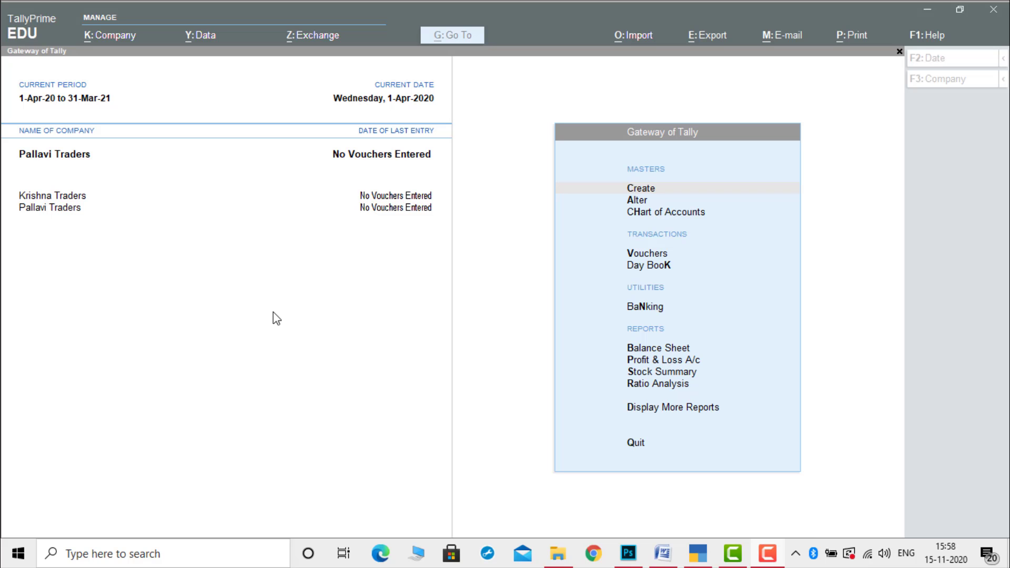
Encrypt Pallavi Traders with a TallyVault password, keeping an unencrypted copy as company 10010.
click(272, 312)
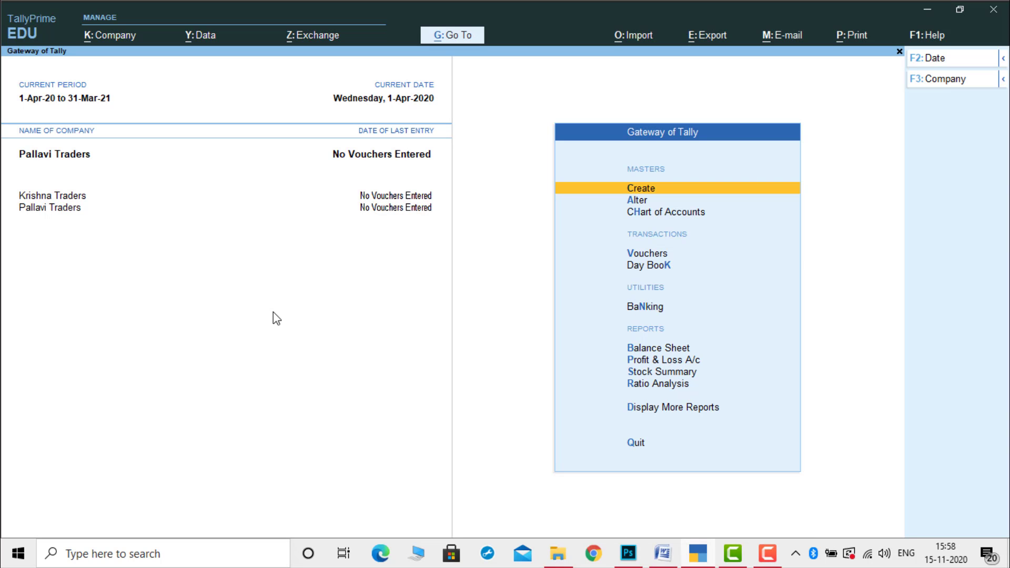
click(122, 46)
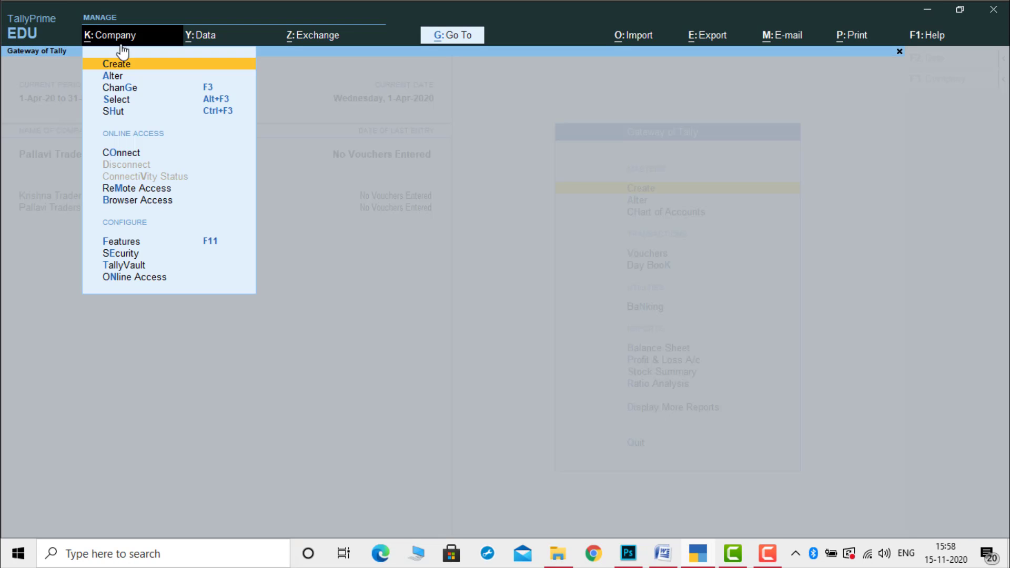
click(135, 268)
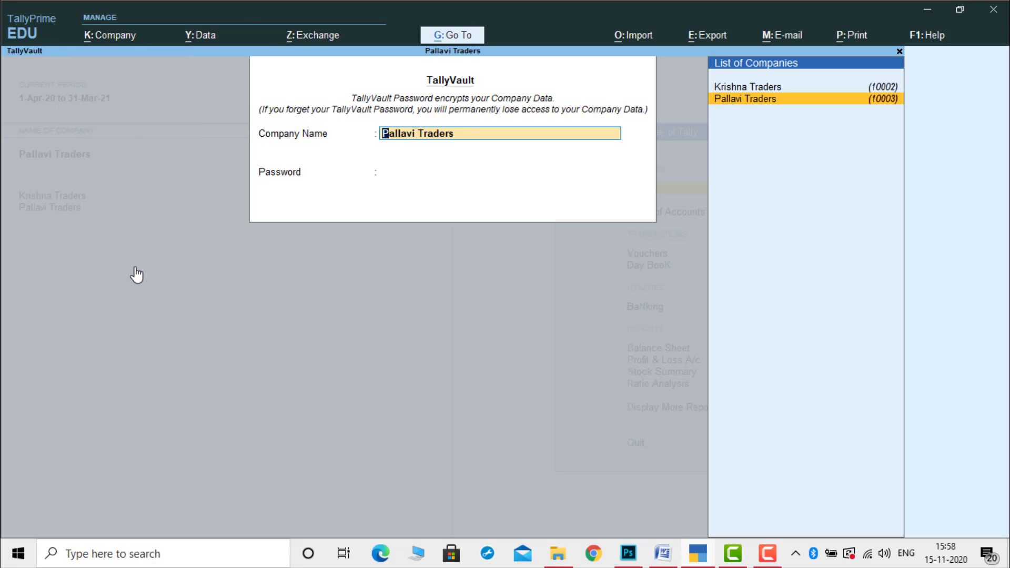
key(Return)
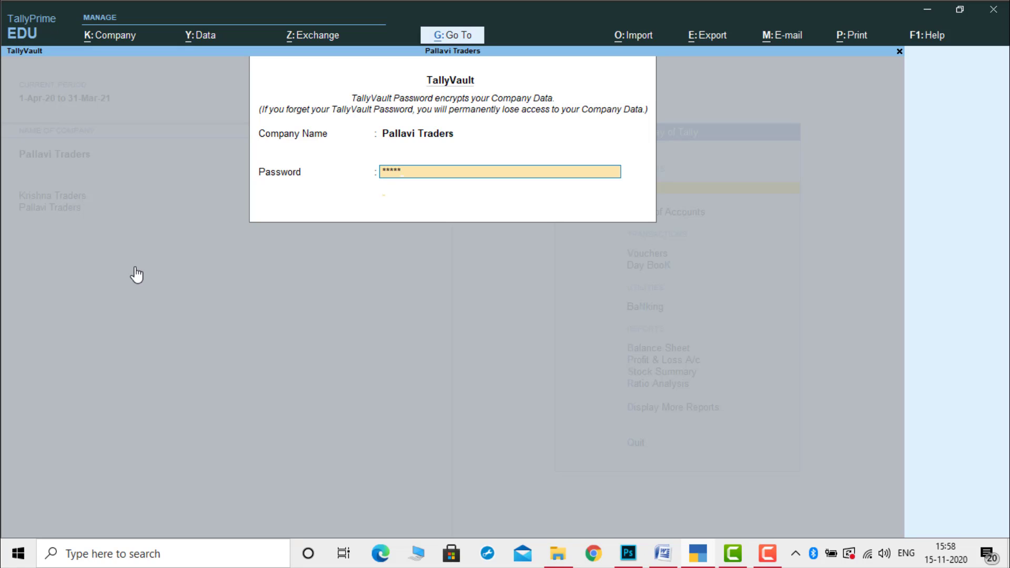
key(Return)
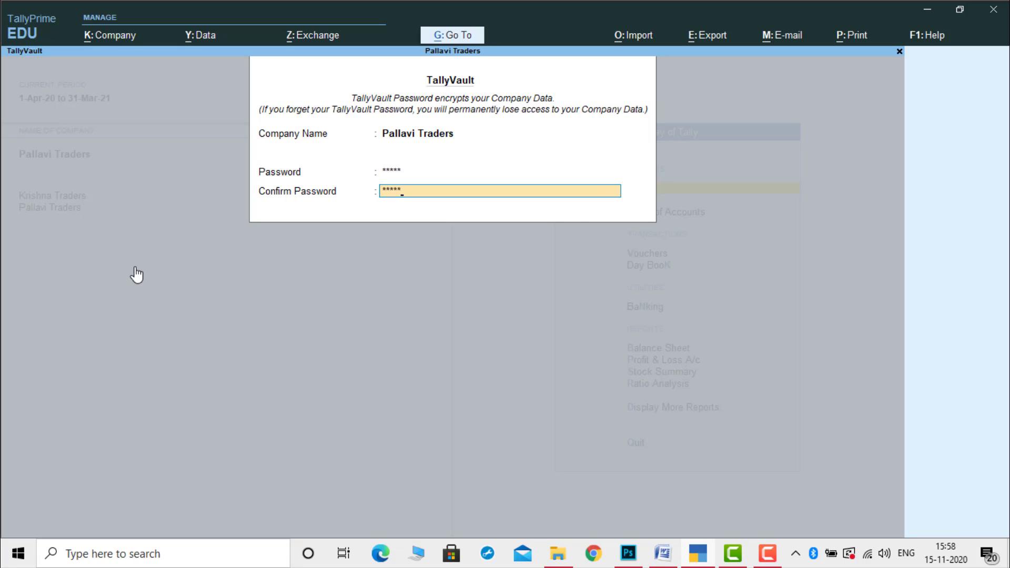
key(Return)
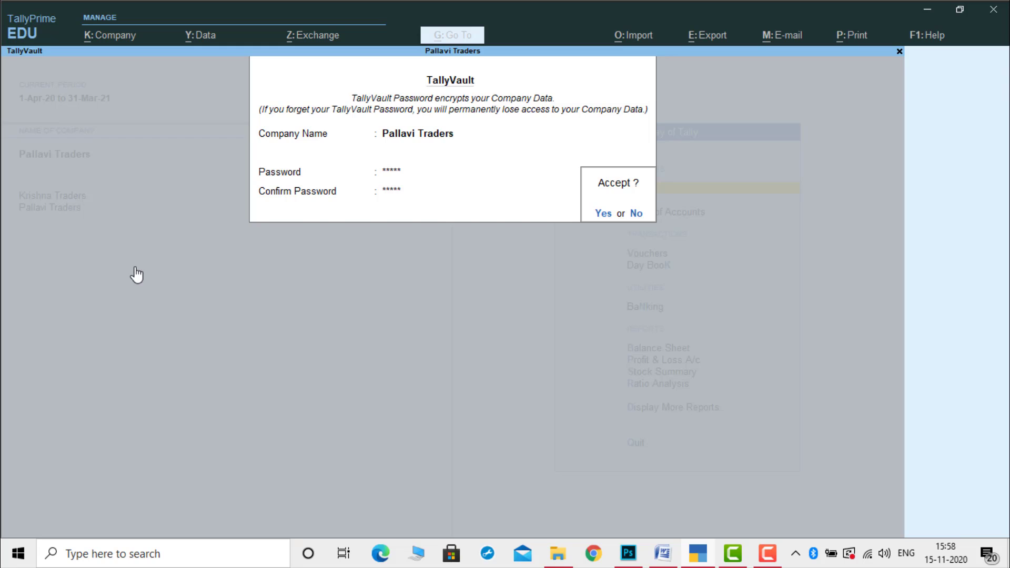
key(Return)
key(Return)
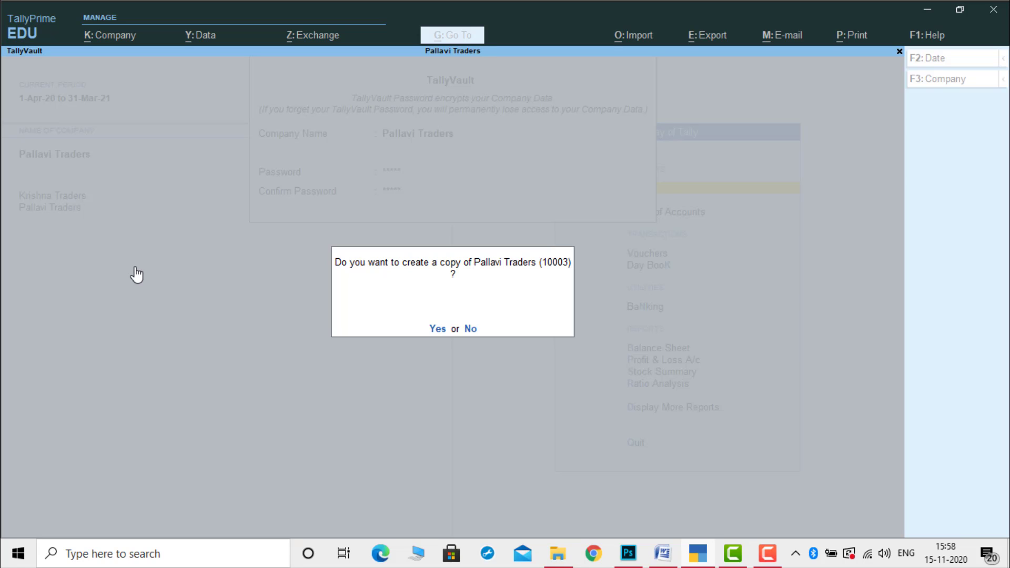
key(Return)
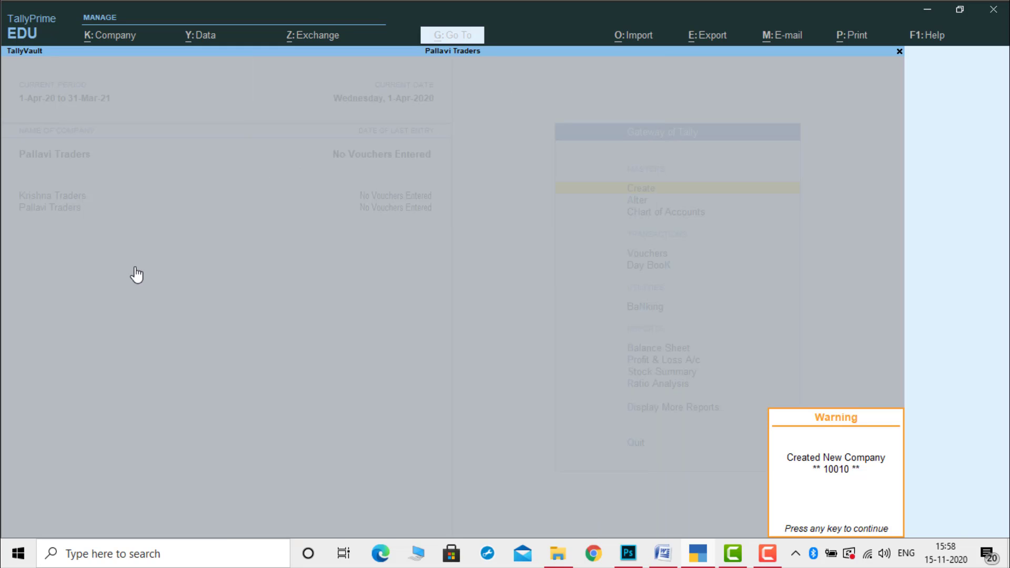
key(Return)
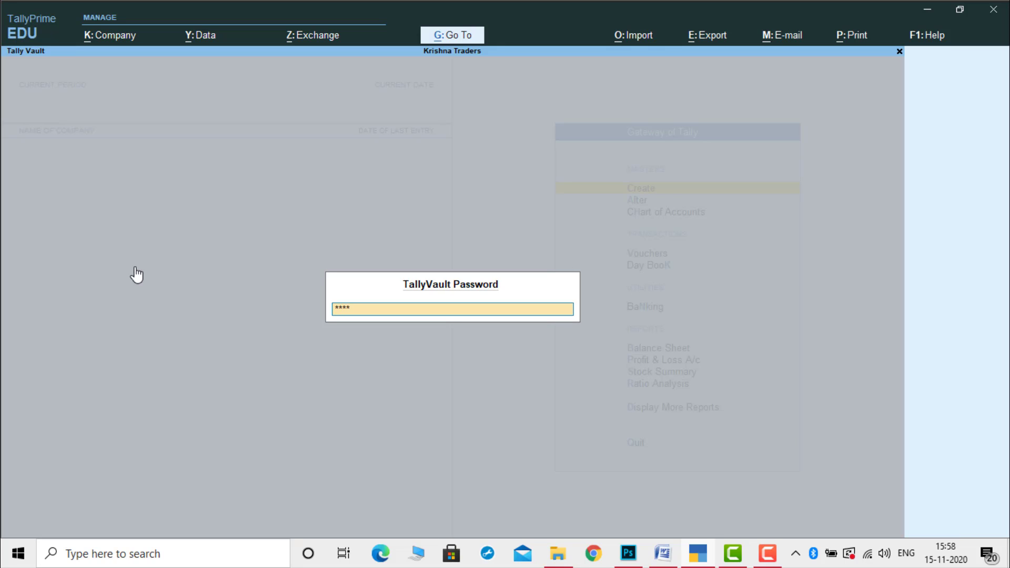
Submit the vault password, then open the masked (10002) company and unlock Krishna Traders.
key(Return)
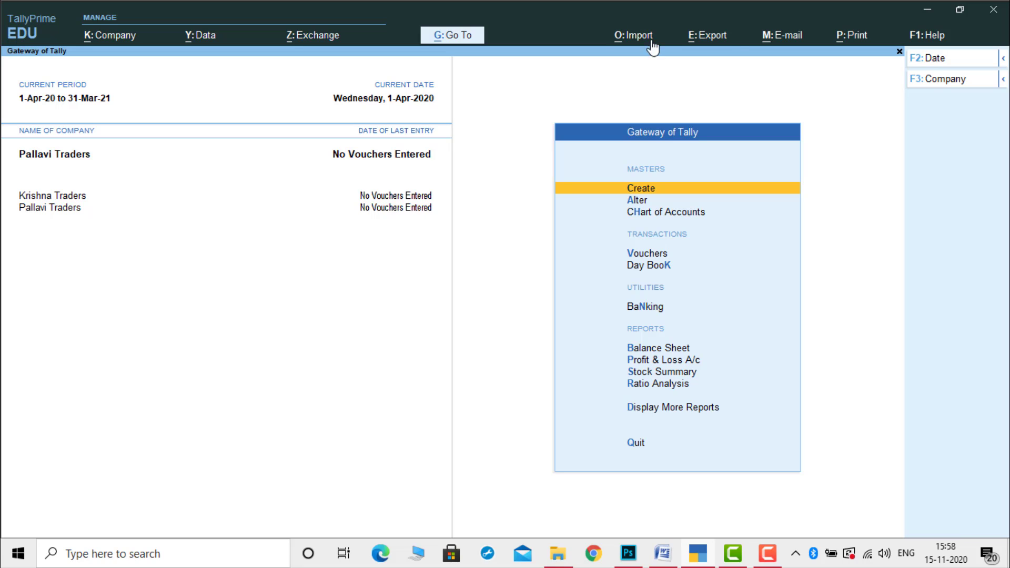
click(914, 80)
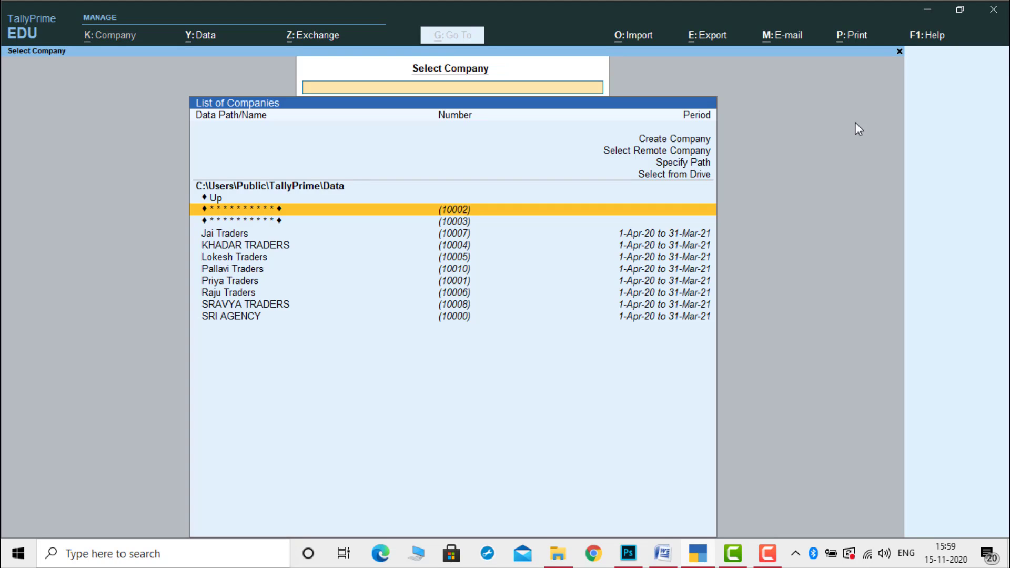
key(Down)
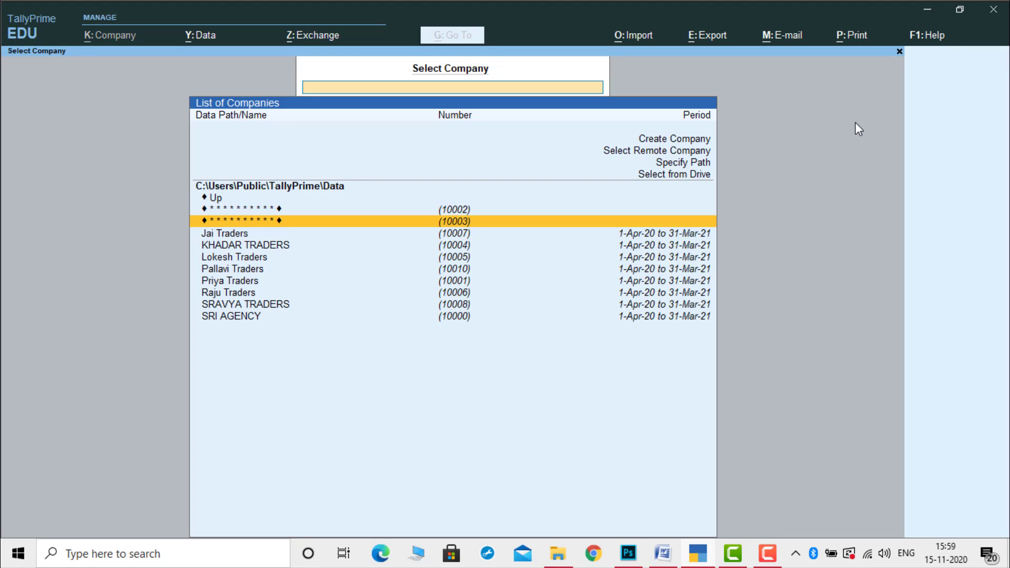
key(Up)
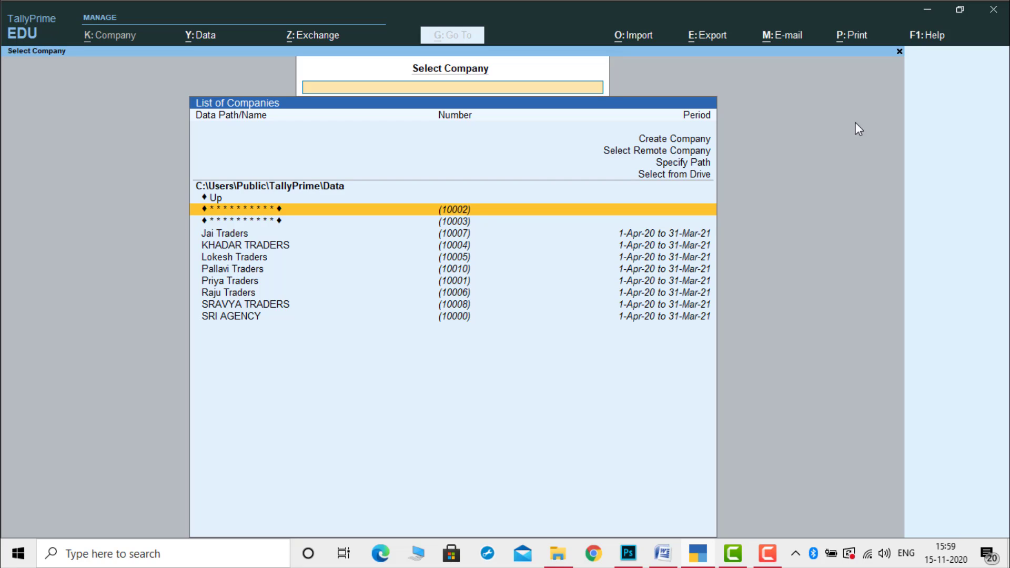
key(Down)
key(Up)
key(Down)
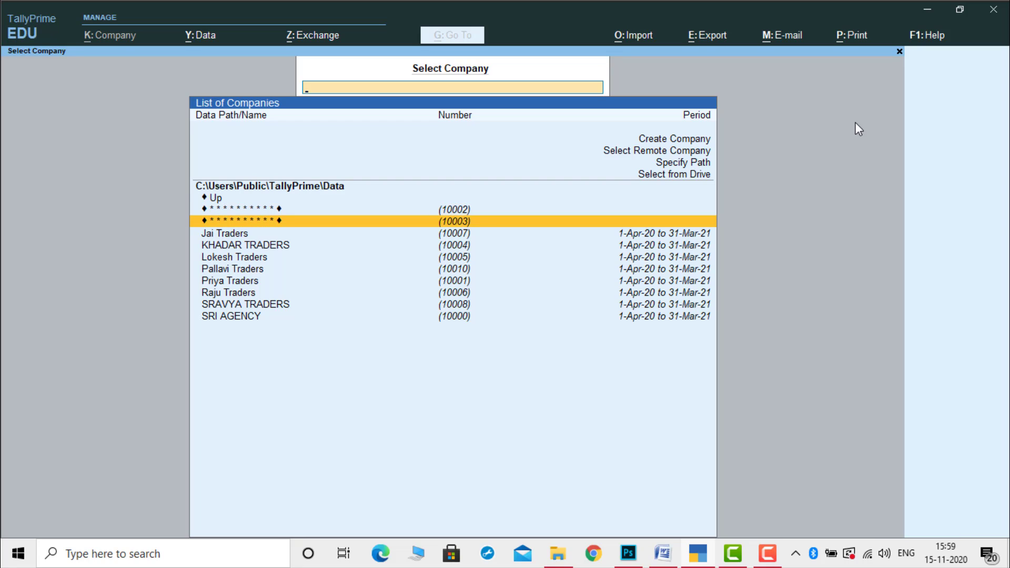
key(Down)
key(Down)
key(Down)
key(Down)
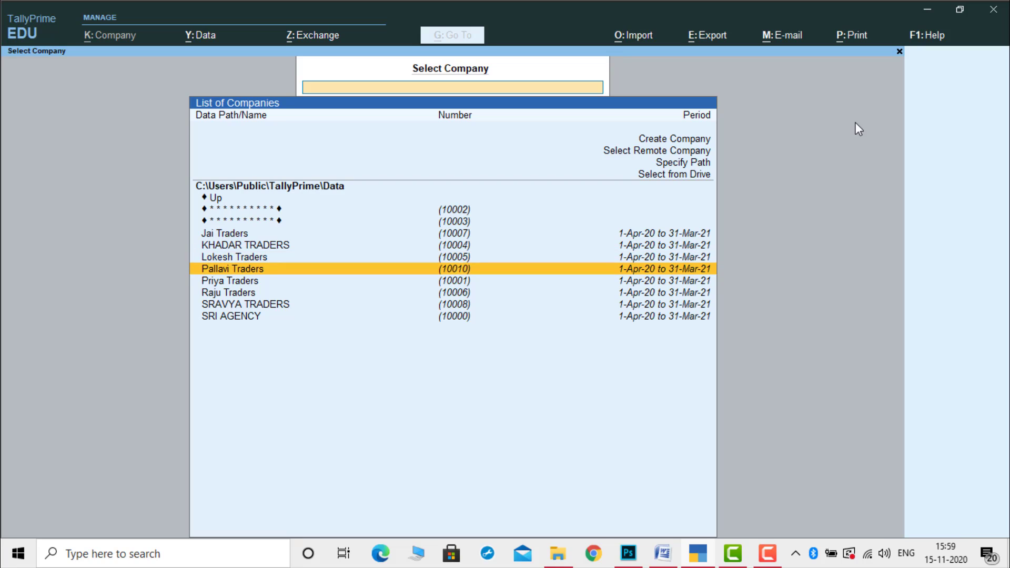
key(Up)
key(Up)
key(Up)
key(Up)
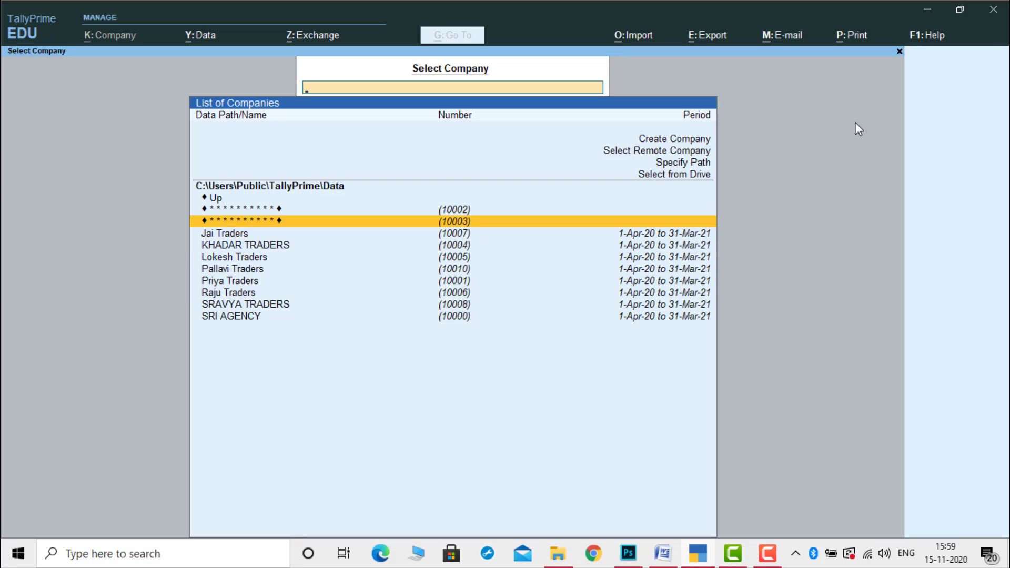
key(Up)
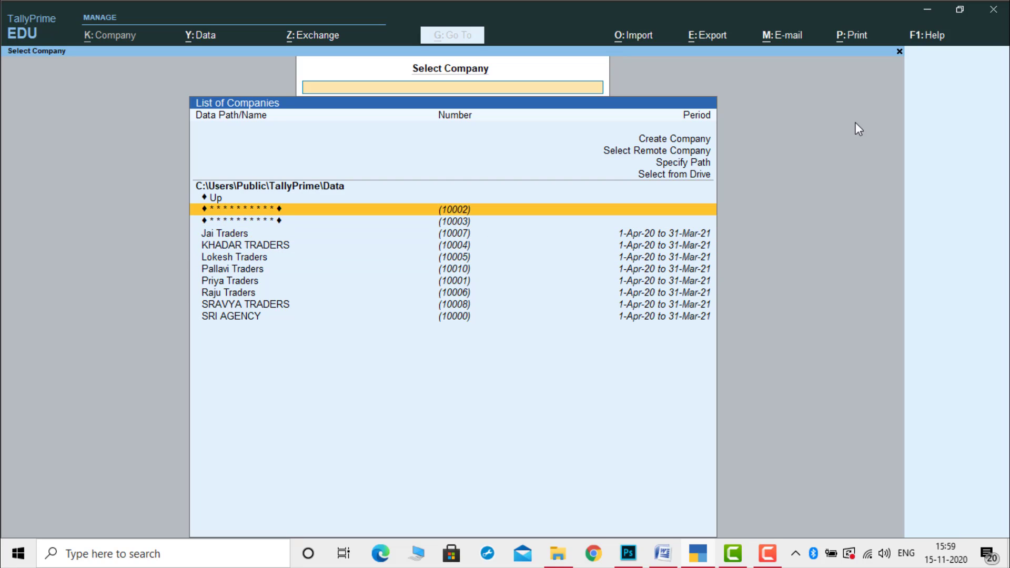
key(Return)
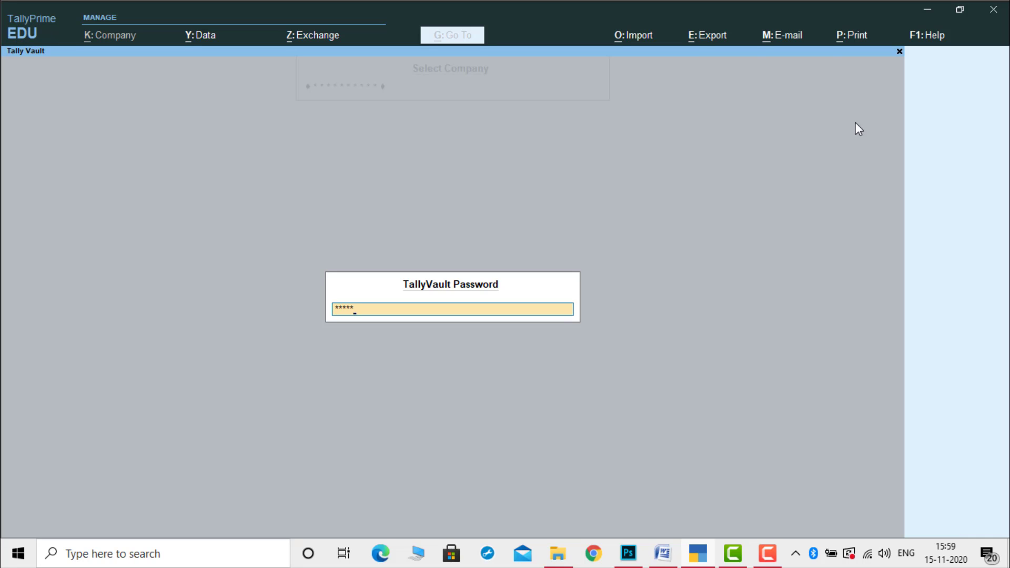
key(Return)
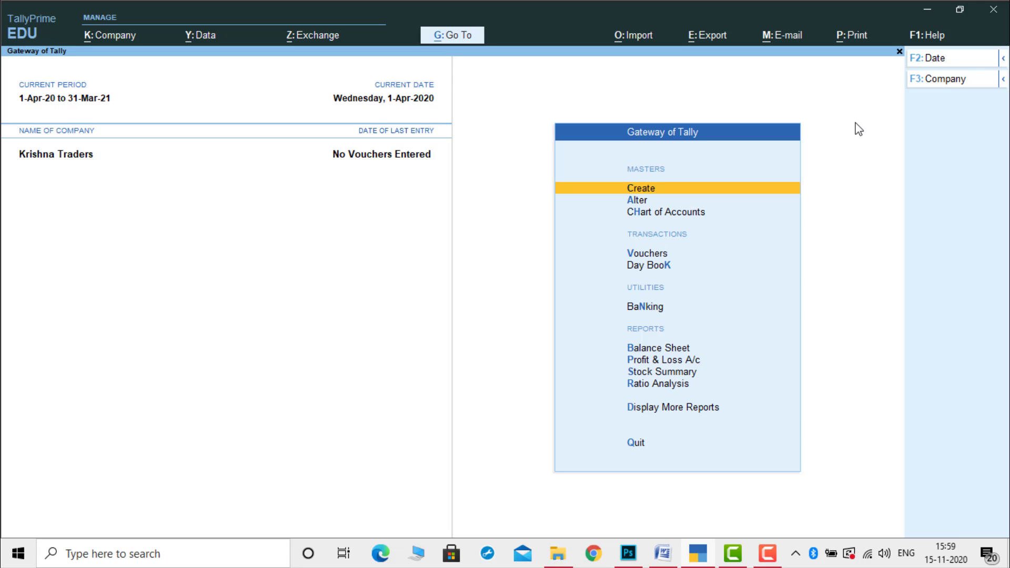
Open the masked (10003) company from Select Company and unlock Pallavi Traders with its vault password.
click(991, 85)
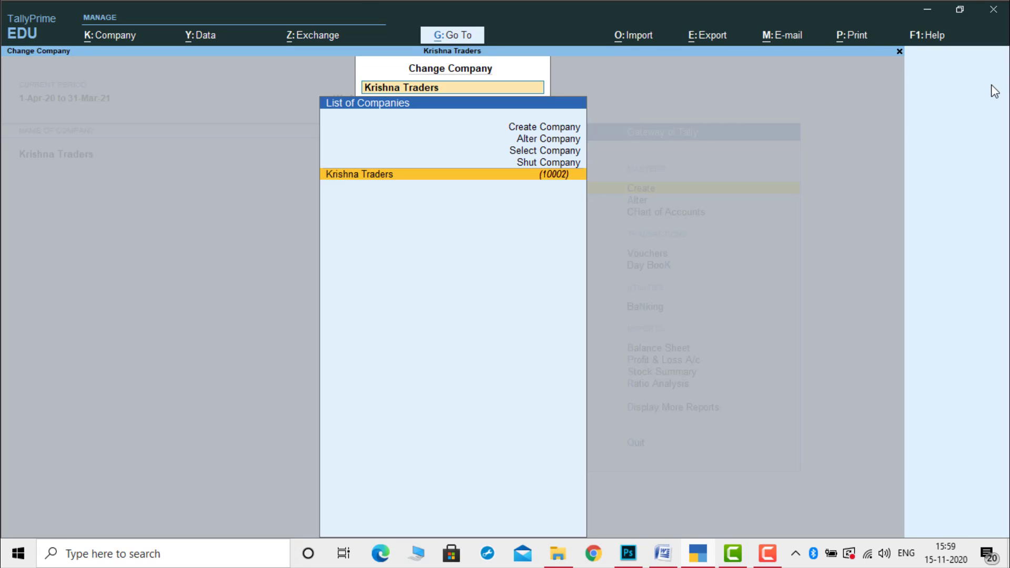
key(Up)
key(Up)
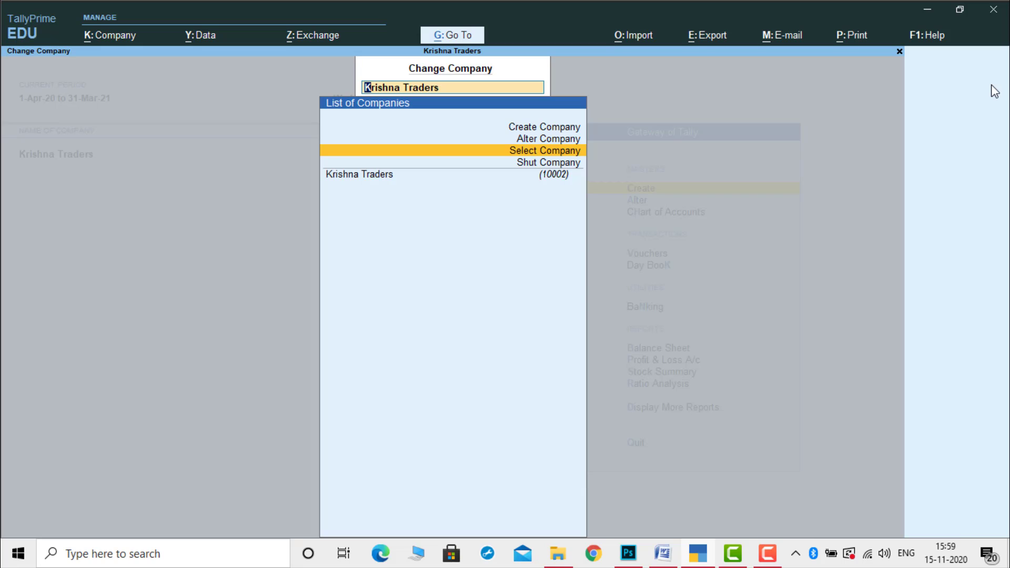
key(Return)
key(Down)
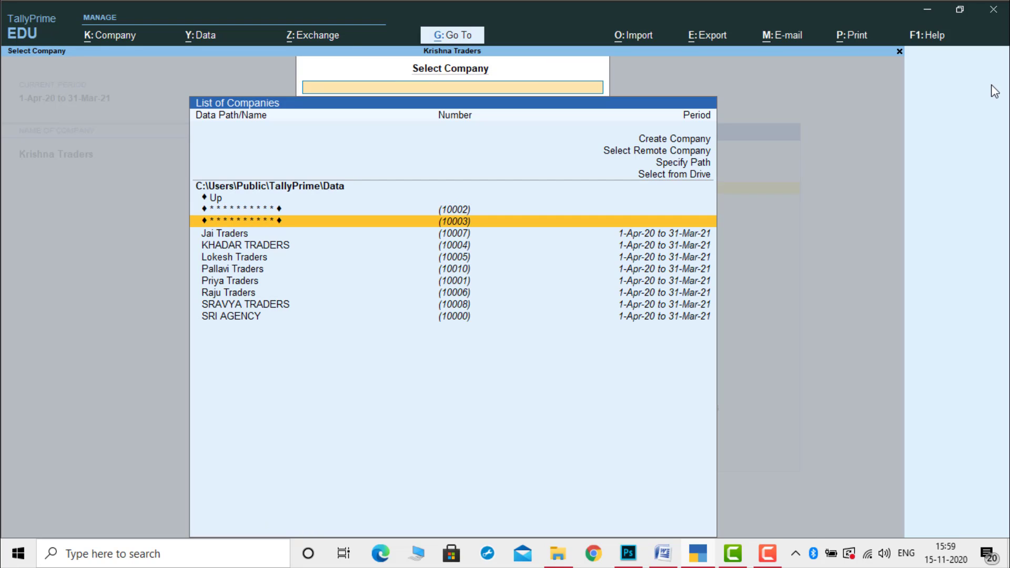
key(Return)
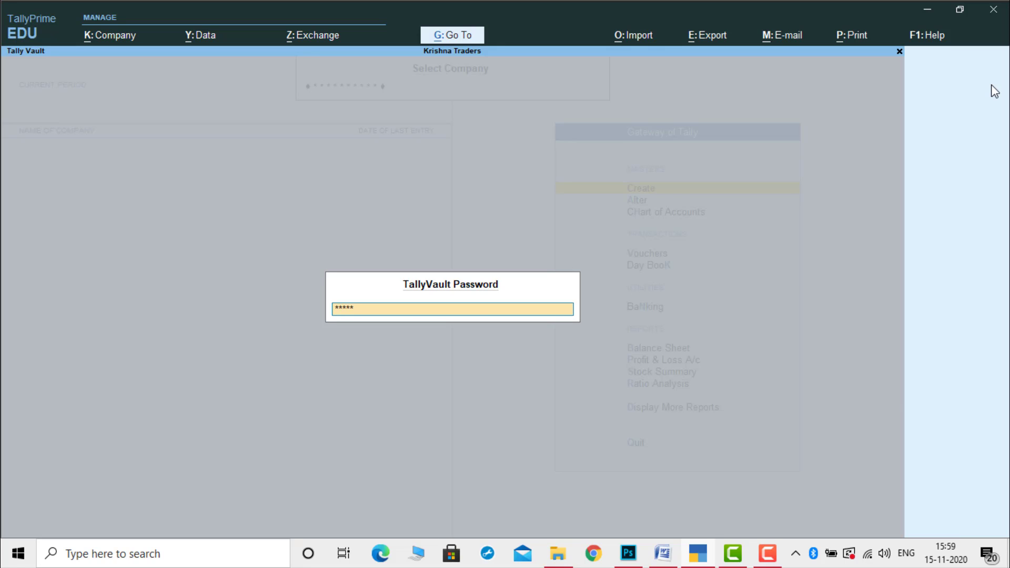
key(Return)
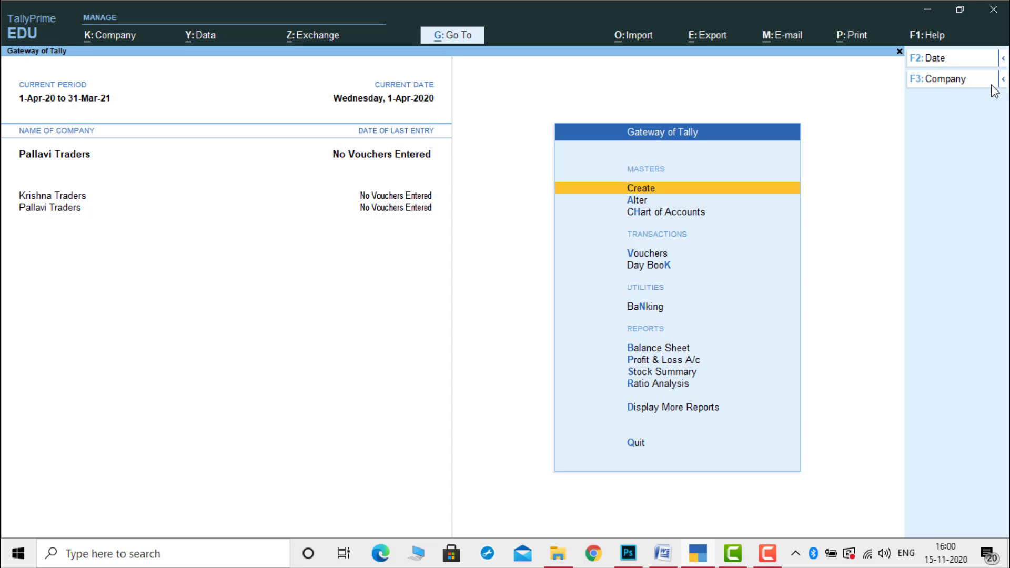
click(774, 560)
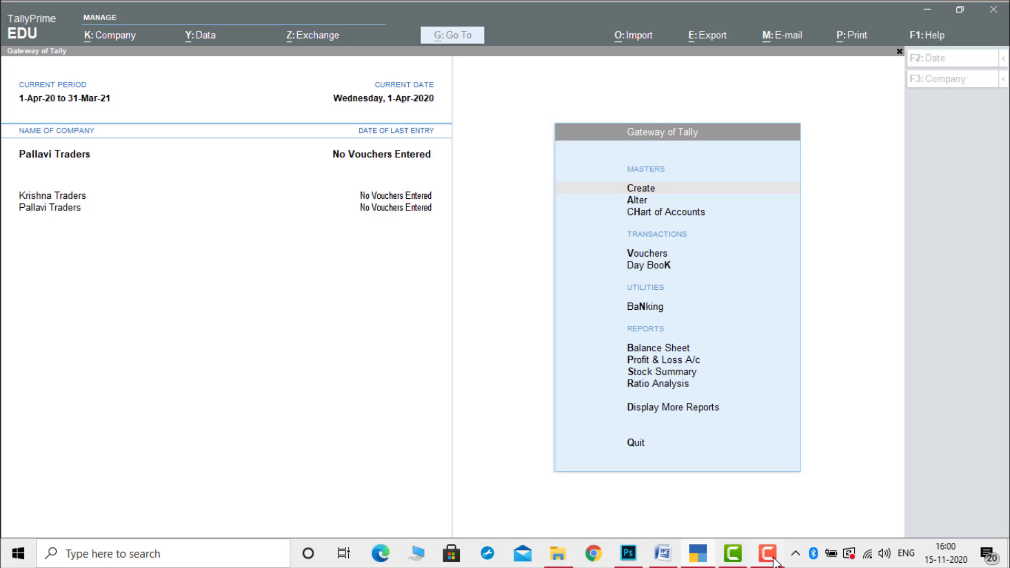
click(975, 483)
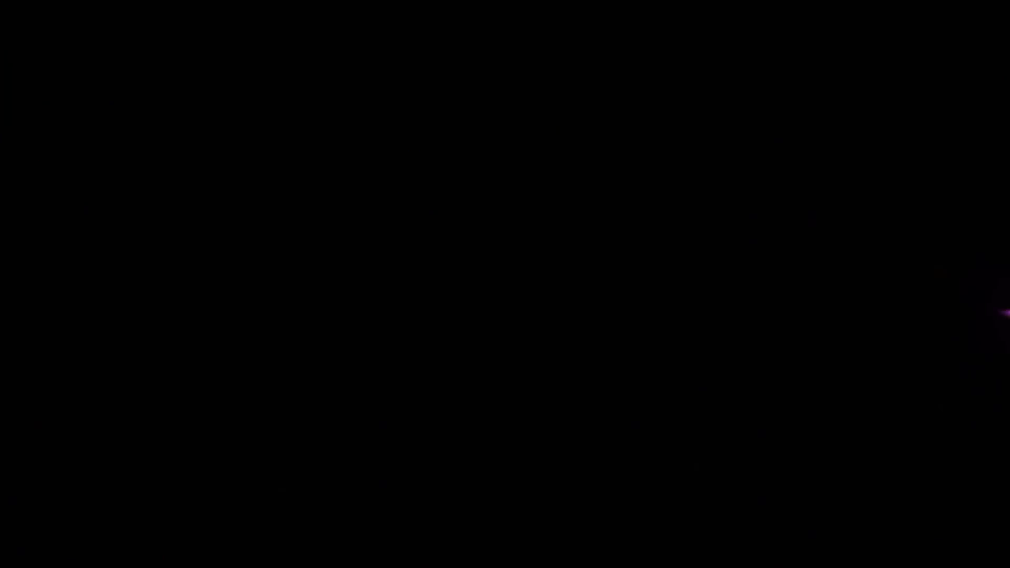